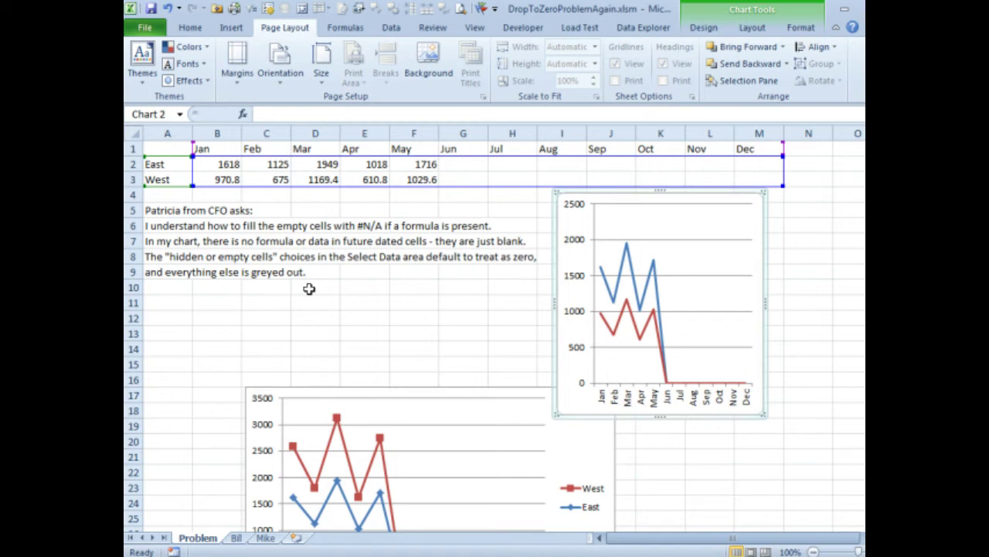
- On the Bill sheet, set the right chart's Hidden and Empty Cells option to Gaps
{"action": "left_click", "coordinate": [237, 538]}
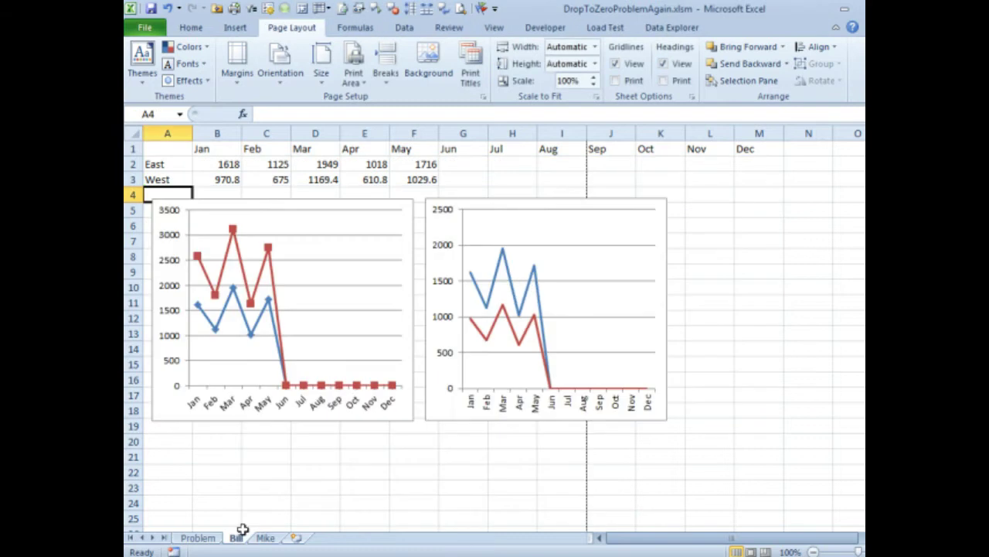
{"action": "left_click", "coordinate": [463, 207]}
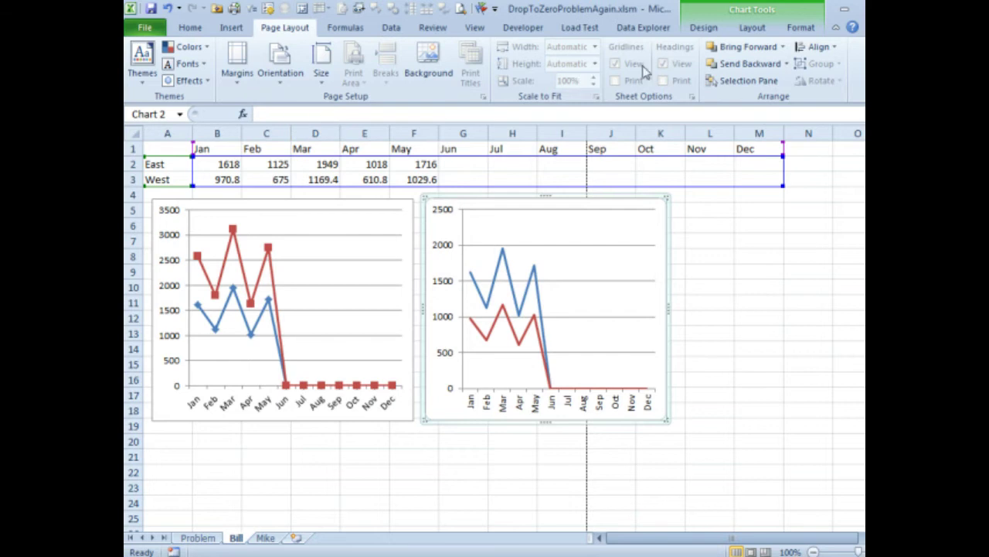
{"action": "left_click", "coordinate": [704, 27]}
{"action": "left_click", "coordinate": [290, 66]}
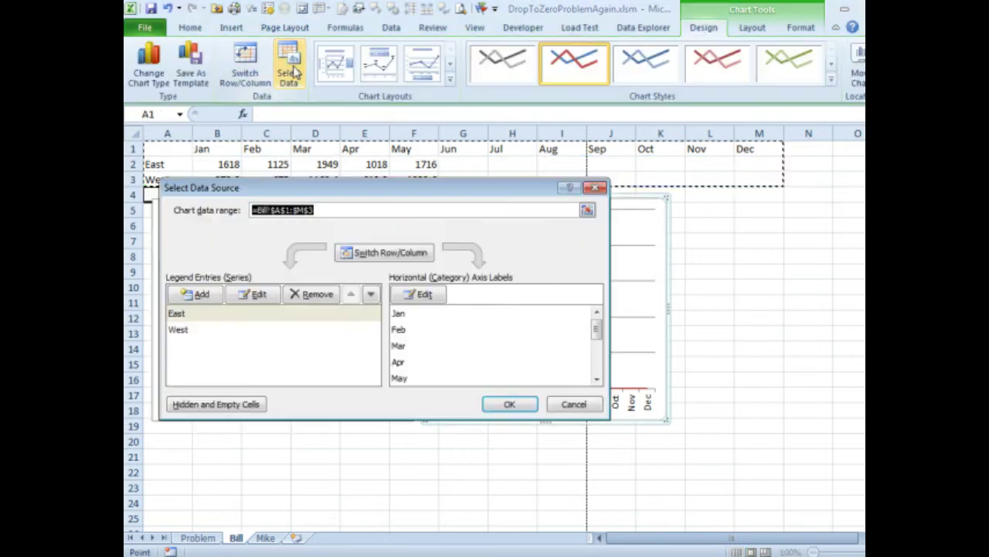
{"action": "left_click", "coordinate": [216, 405]}
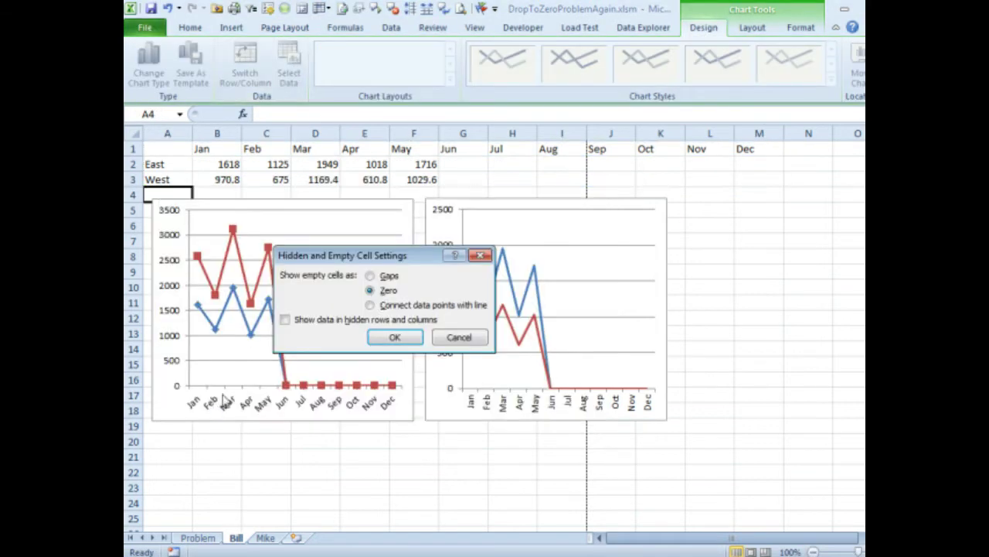
{"action": "left_click", "coordinate": [367, 278]}
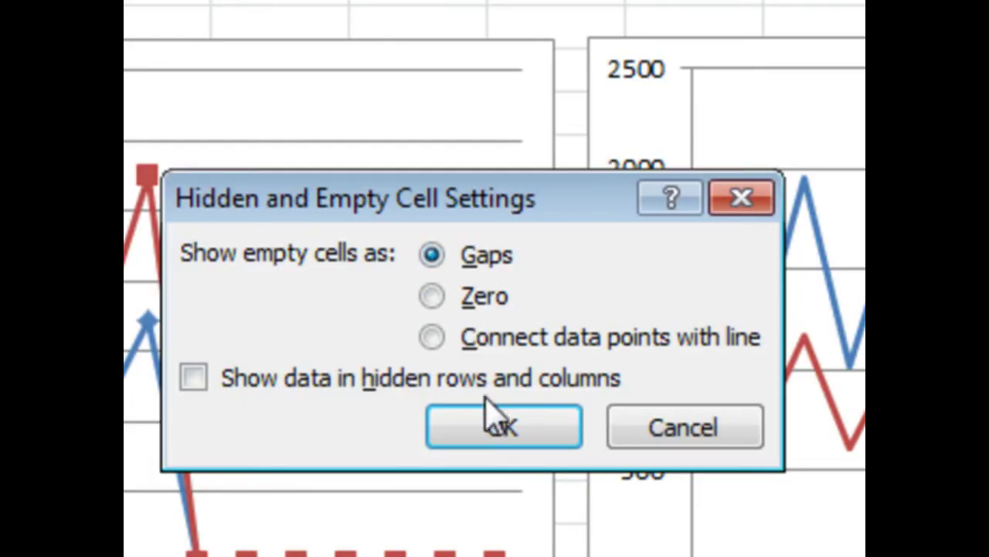
{"action": "left_click", "coordinate": [490, 429]}
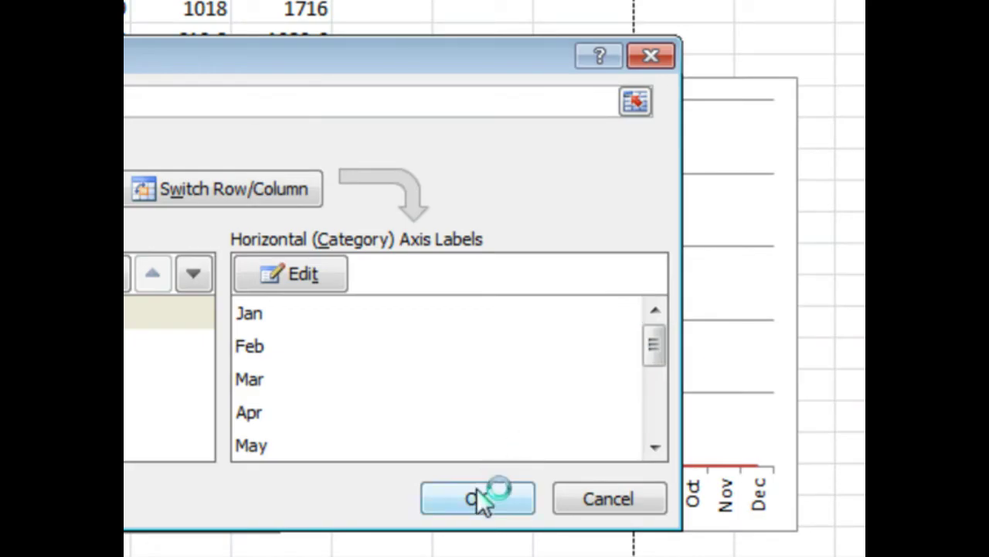
{"action": "left_click", "coordinate": [477, 497]}
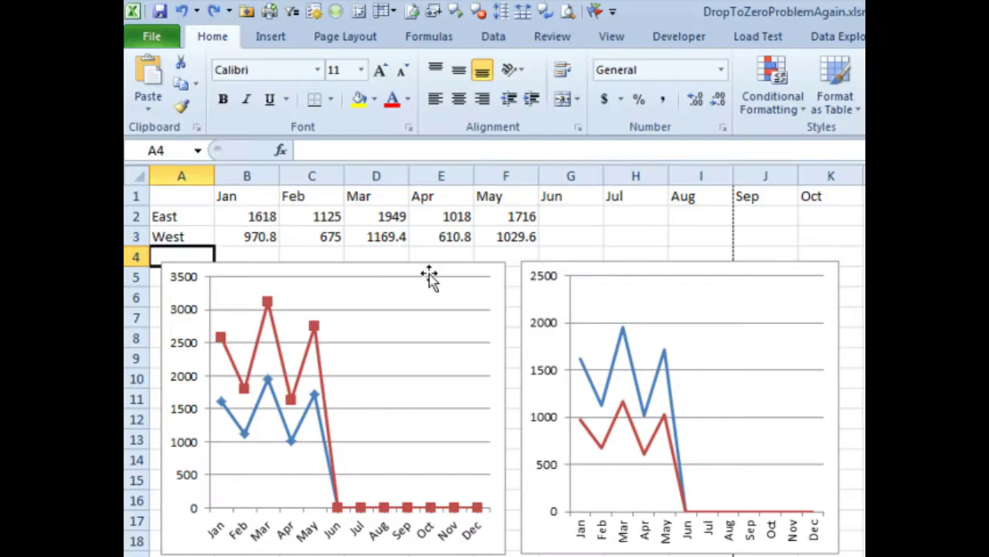
{"action": "left_click", "coordinate": [430, 277]}
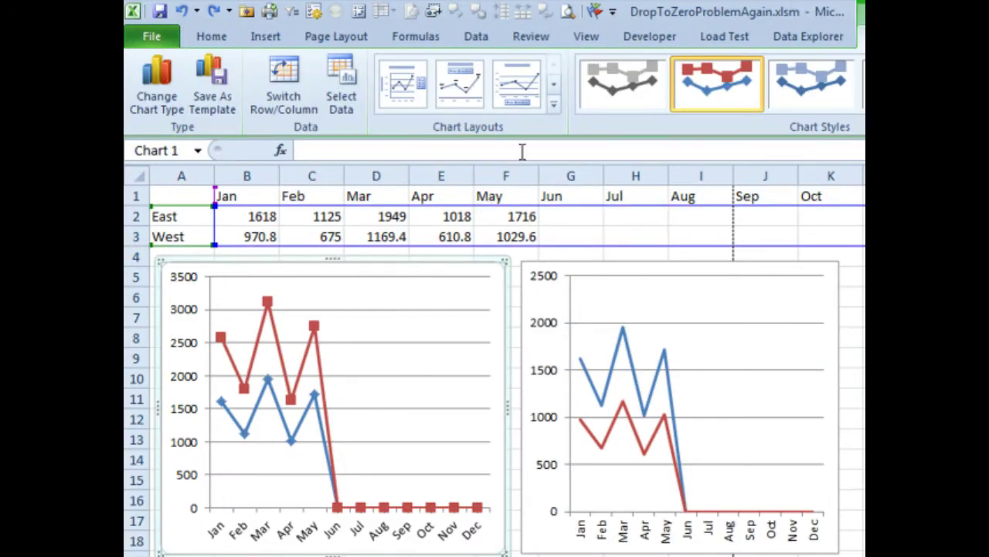
{"action": "left_click", "coordinate": [158, 94]}
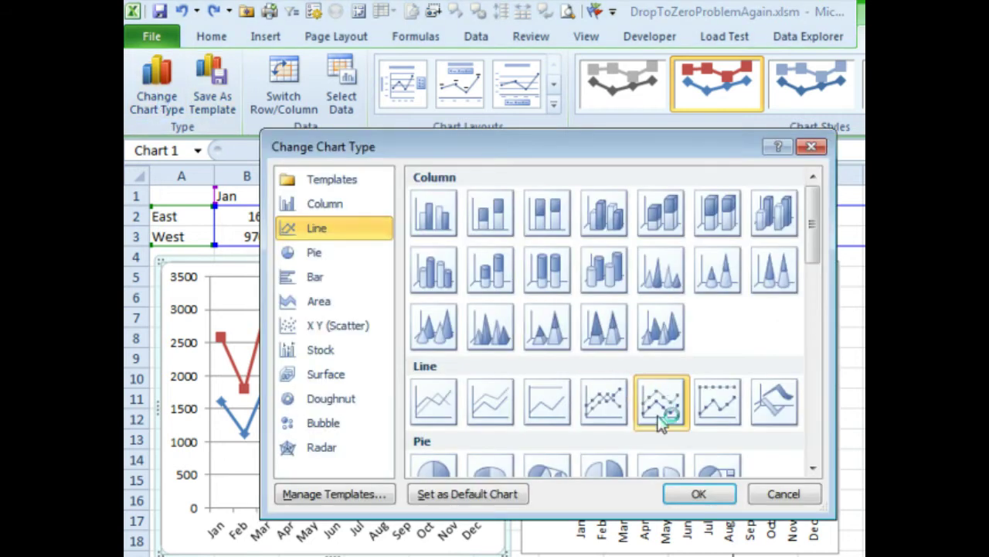
{"action": "left_click", "coordinate": [779, 493]}
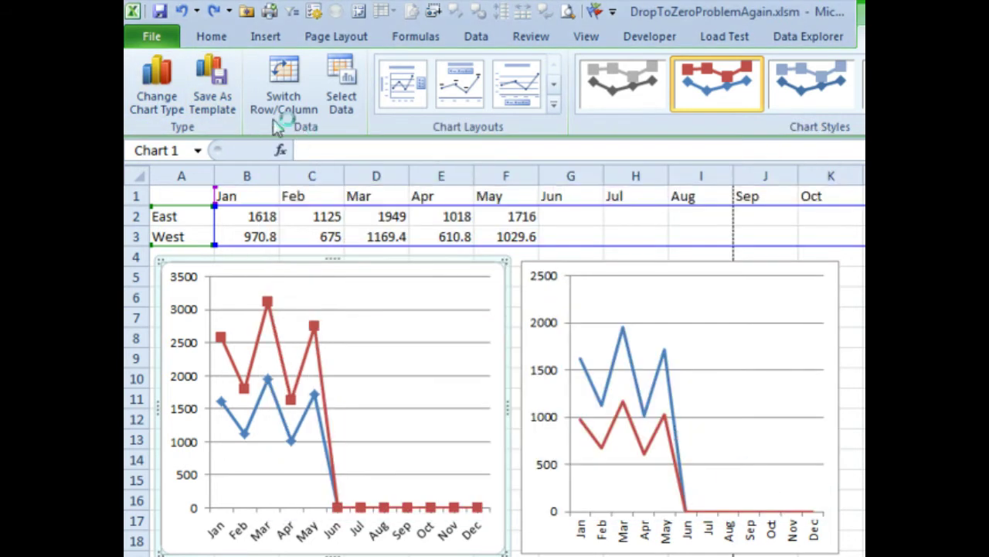
{"action": "left_click", "coordinate": [308, 107]}
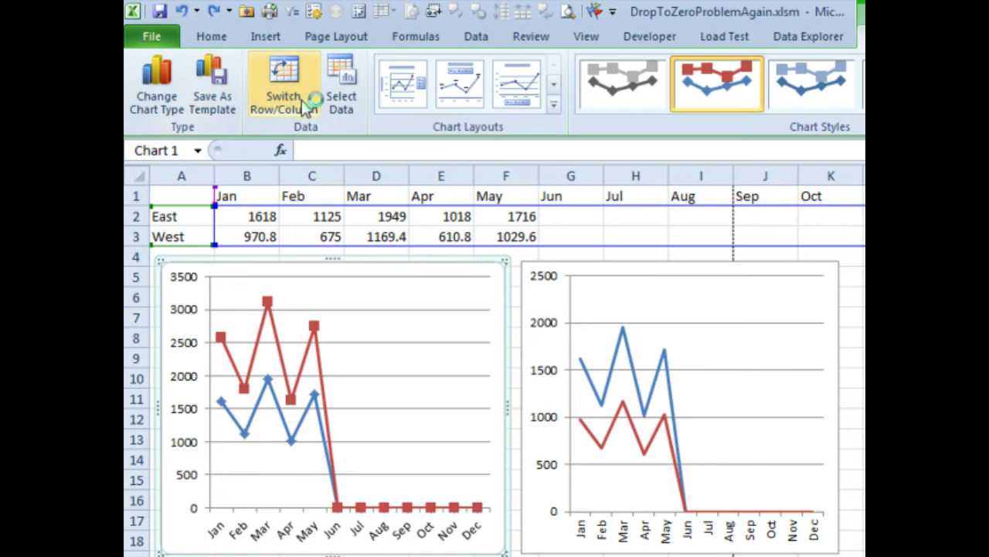
{"action": "left_click", "coordinate": [340, 85]}
{"action": "left_click", "coordinate": [227, 532]}
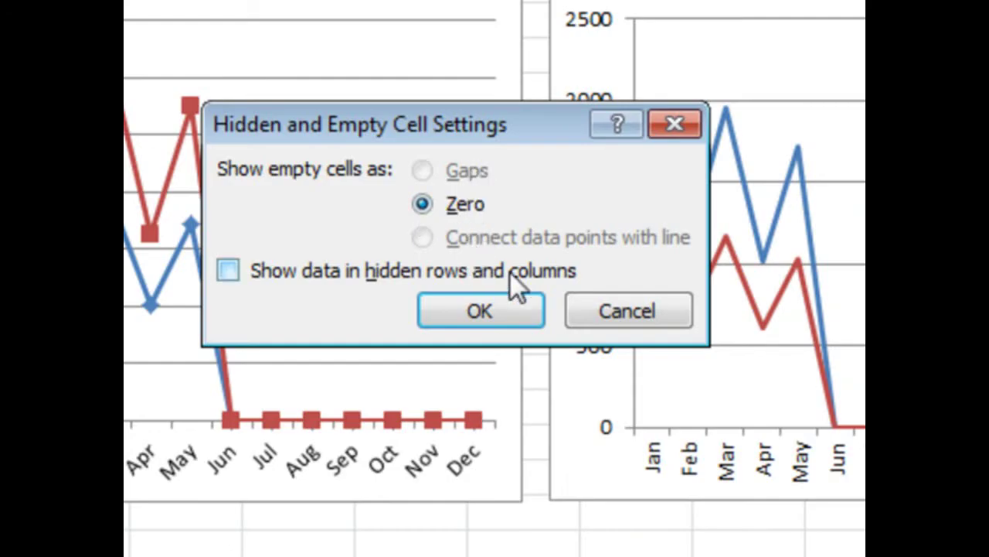
{"action": "left_click", "coordinate": [615, 308]}
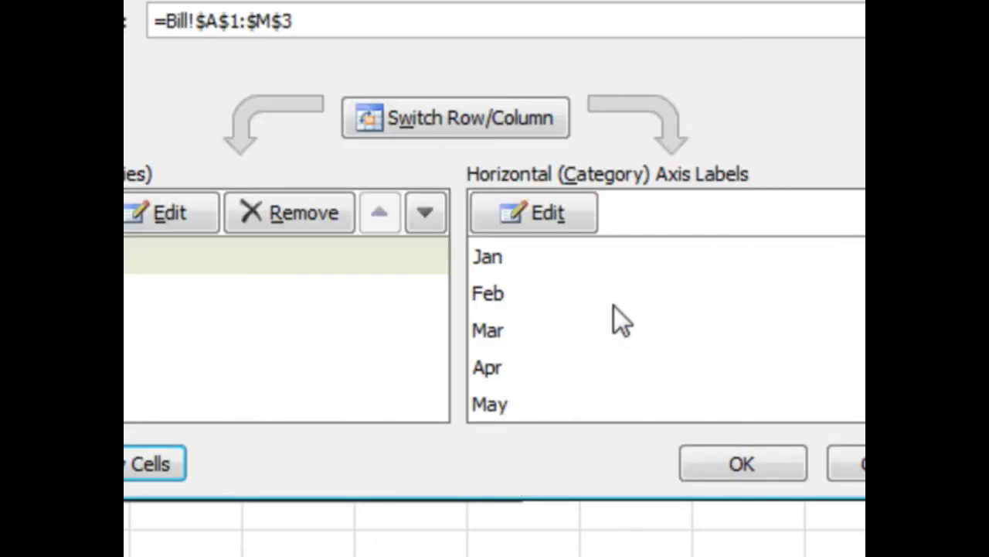
{"action": "left_click", "coordinate": [855, 464]}
- Fill the empty Jun–Dec cells G2:M3 with =NA()
{"action": "left_click_drag", "start_coordinate": [510, 188], "coordinate": [817, 200]}
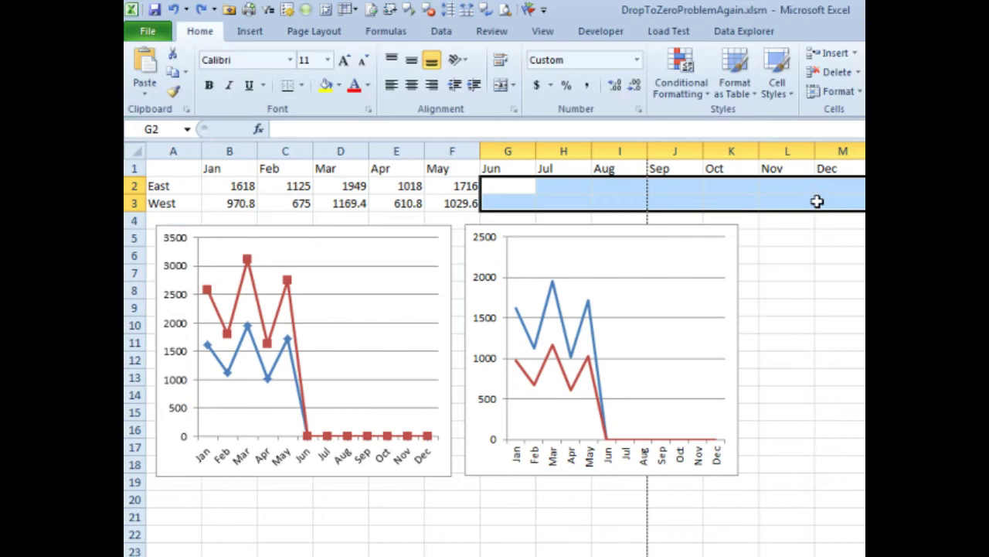
{"action": "type", "text": "=NA()"}
{"action": "key", "text": "ctrl+Return"}
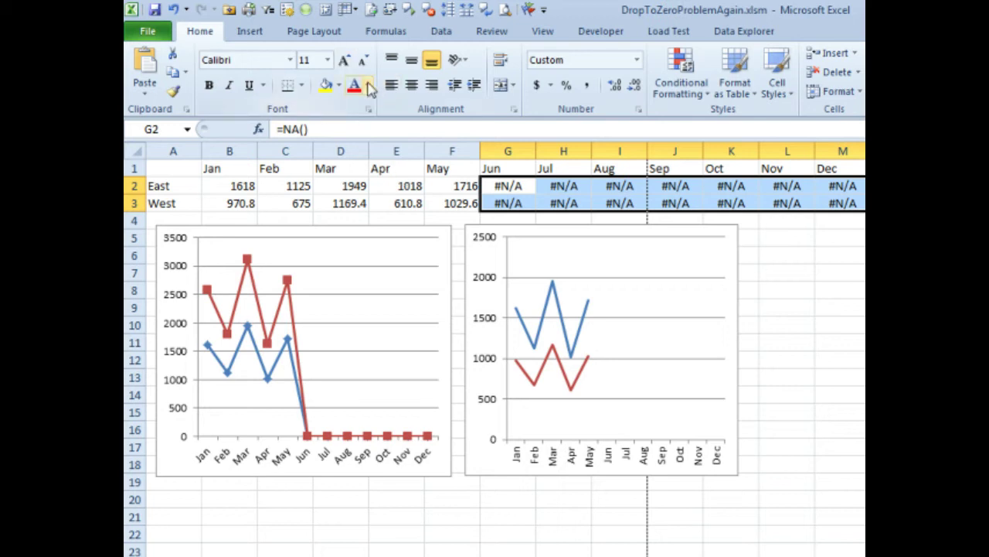
- Apply a custom number format (;;;) to the #N/A cells to hide them
{"action": "key", "text": "ctrl+1"}
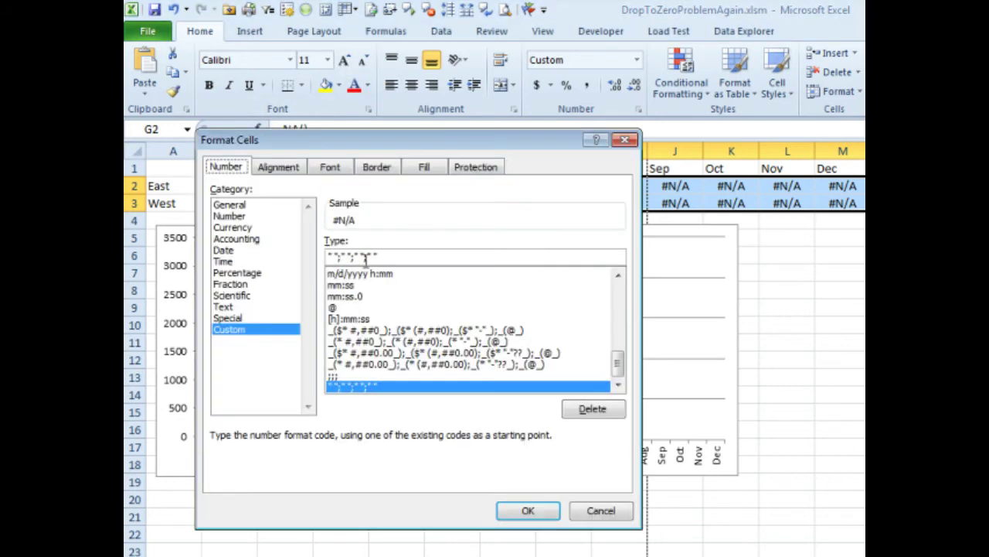
{"action": "left_click_drag", "start_coordinate": [386, 255], "coordinate": [302, 257]}
{"action": "type", "text": ";;;"}
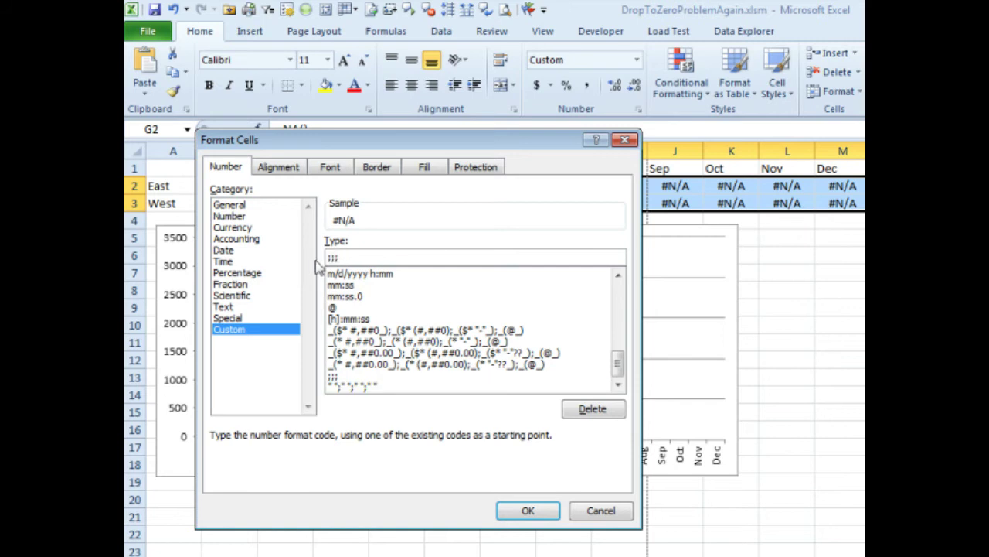
{"action": "left_click", "coordinate": [521, 507]}
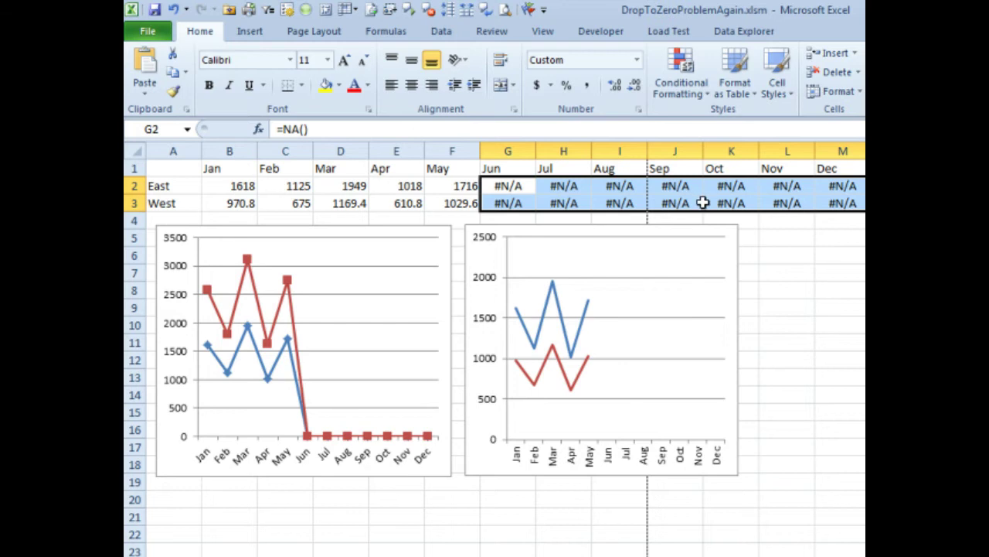
- Set Page Setup to print cell errors as <blank> and preview the Bill sheet
{"action": "left_click", "coordinate": [329, 36]}
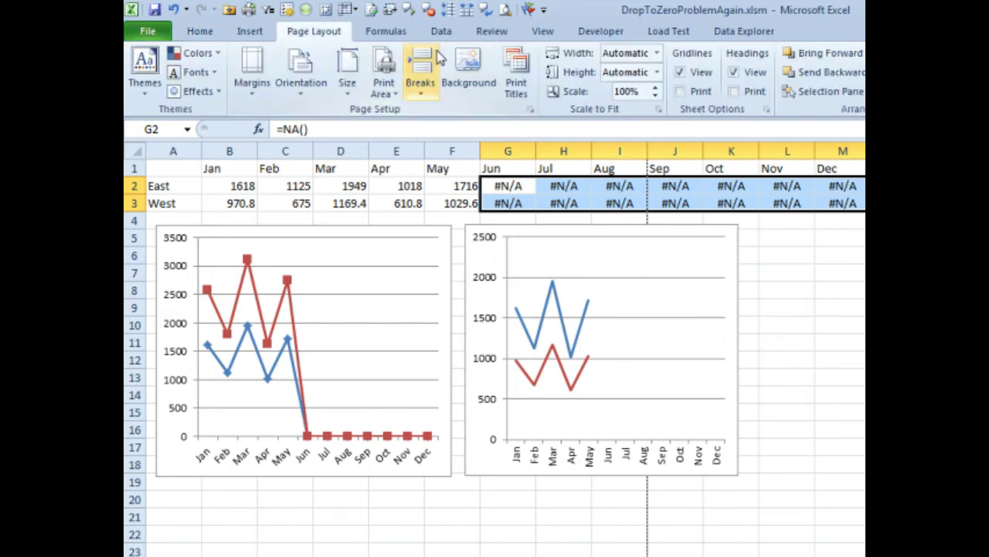
{"action": "left_click", "coordinate": [518, 68]}
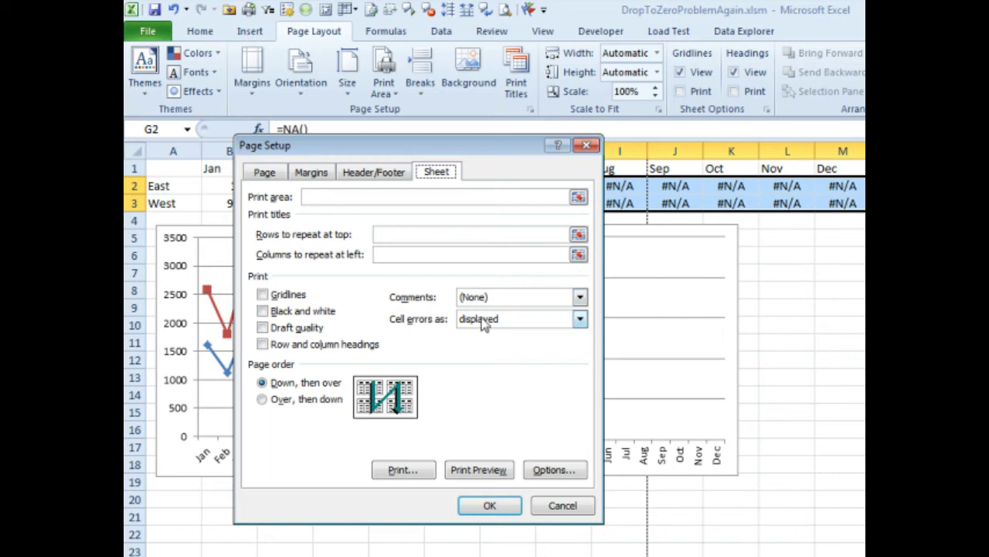
{"action": "left_click", "coordinate": [579, 320]}
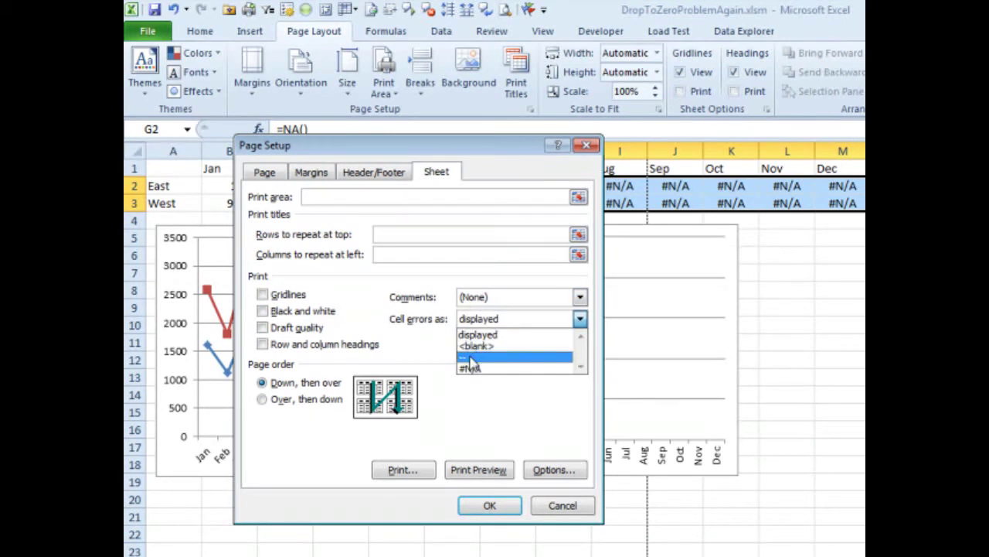
{"action": "left_click", "coordinate": [476, 346]}
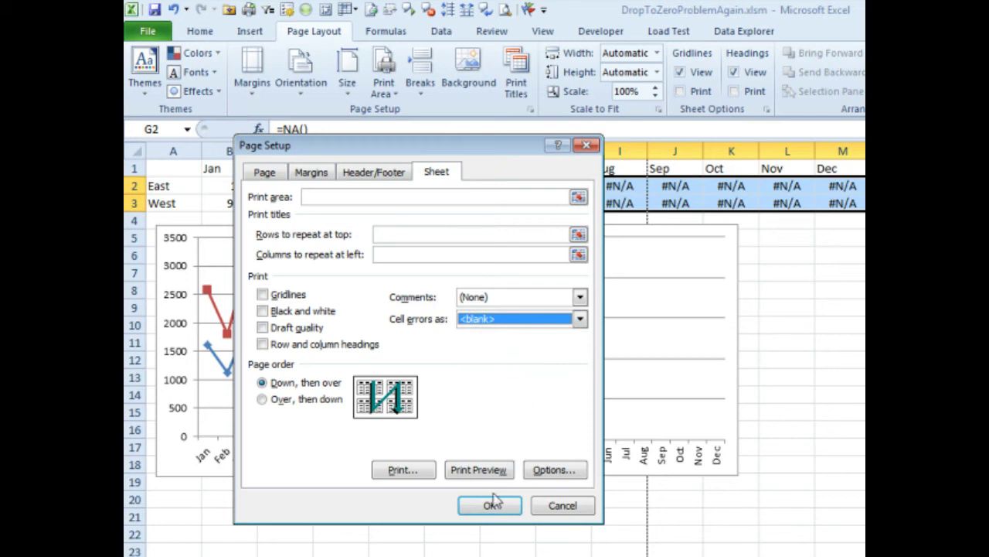
{"action": "left_click", "coordinate": [480, 470]}
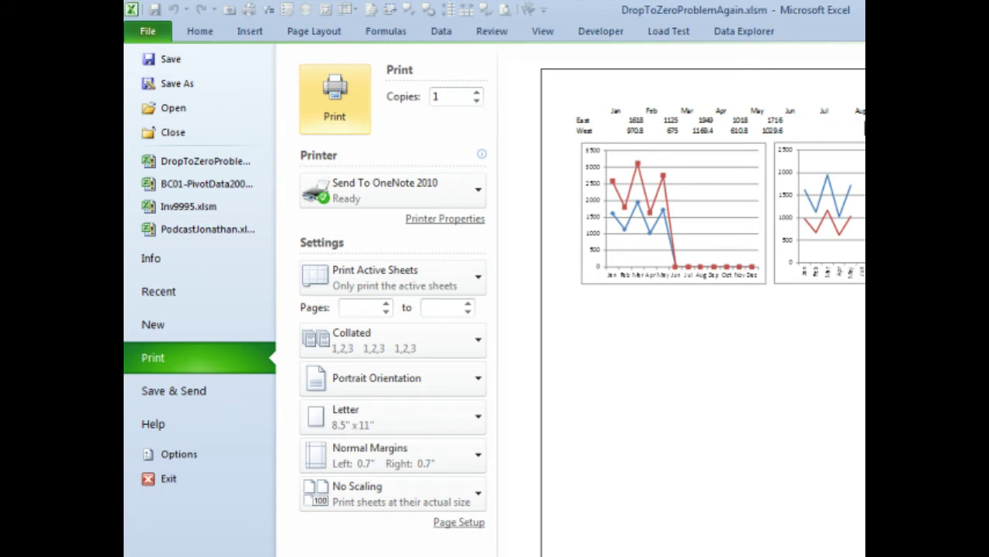
- Exit the print preview back to the worksheet
{"action": "left_click", "coordinate": [495, 32]}
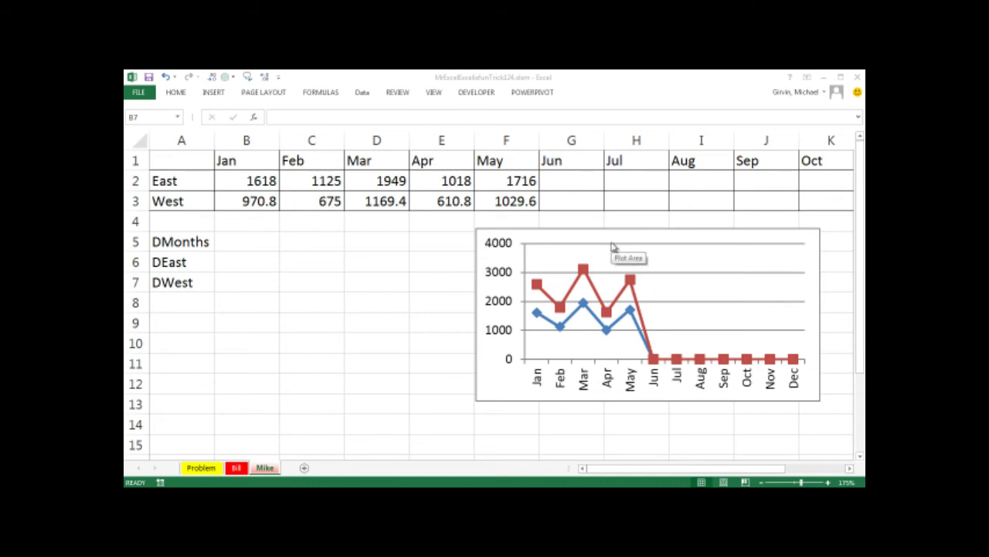
- Select B7 and review West's row 3 figures up to May's value in F3
{"action": "left_click", "coordinate": [250, 287]}
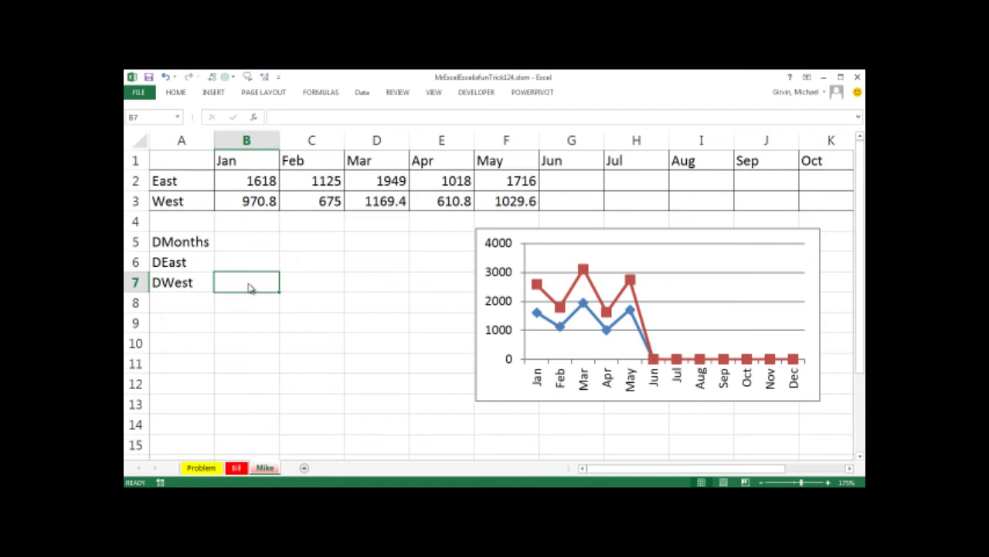
{"action": "left_click_drag", "start_coordinate": [259, 200], "coordinate": [468, 201]}
{"action": "left_click", "coordinate": [527, 200]}
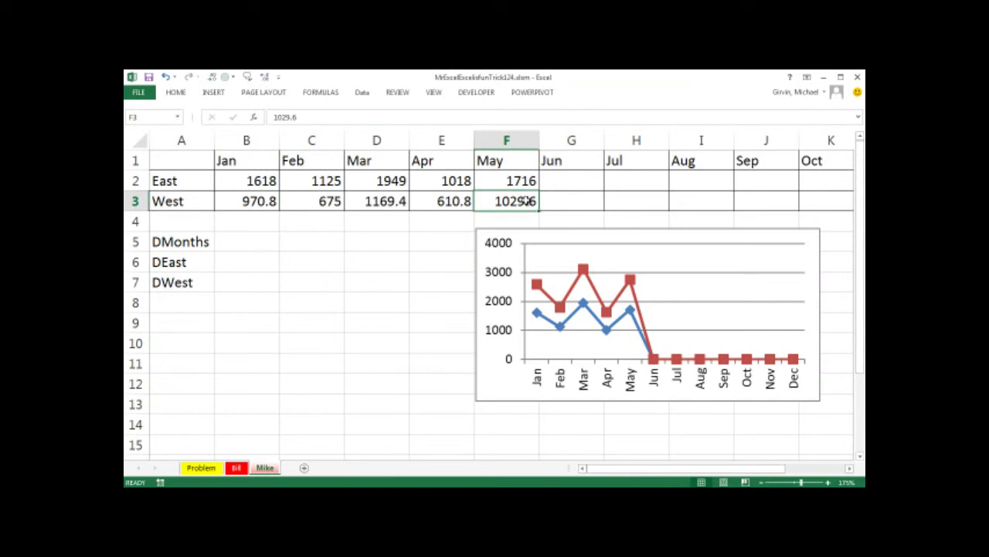
- In B7, begin the formula =INDEX($B$3:$M$3,MATCH( using autocomplete and F4
{"action": "left_click", "coordinate": [228, 287]}
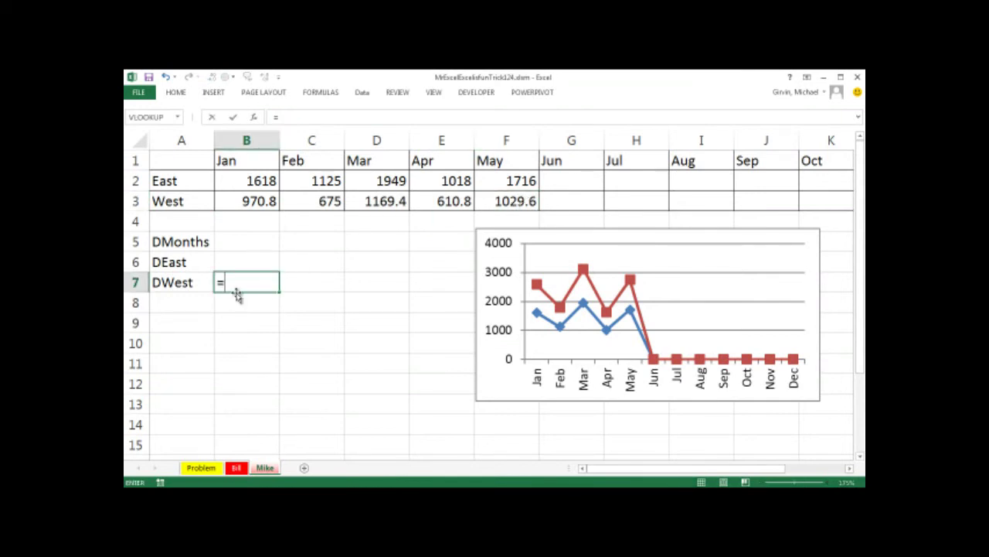
{"action": "type", "text": "=in"}
{"action": "key", "text": "Tab"}
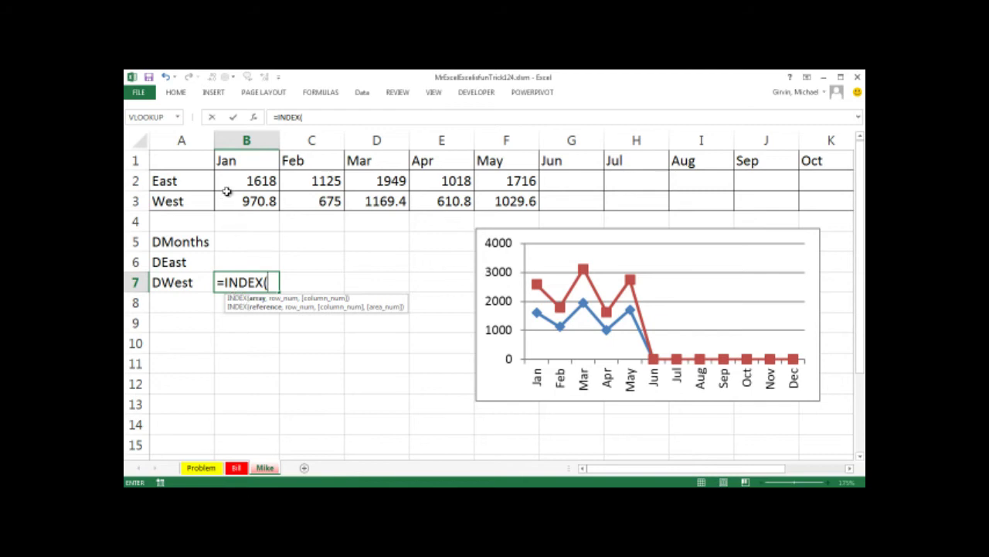
{"action": "mouse_move", "coordinate": [225, 197]}
{"action": "left_mouse_down"}
{"action": "mouse_move", "coordinate": [854, 202]}
{"action": "mouse_move", "coordinate": [718, 203]}
{"action": "left_mouse_up"}
{"action": "left_click_drag", "start_coordinate": [740, 472], "coordinate": [536, 470]}
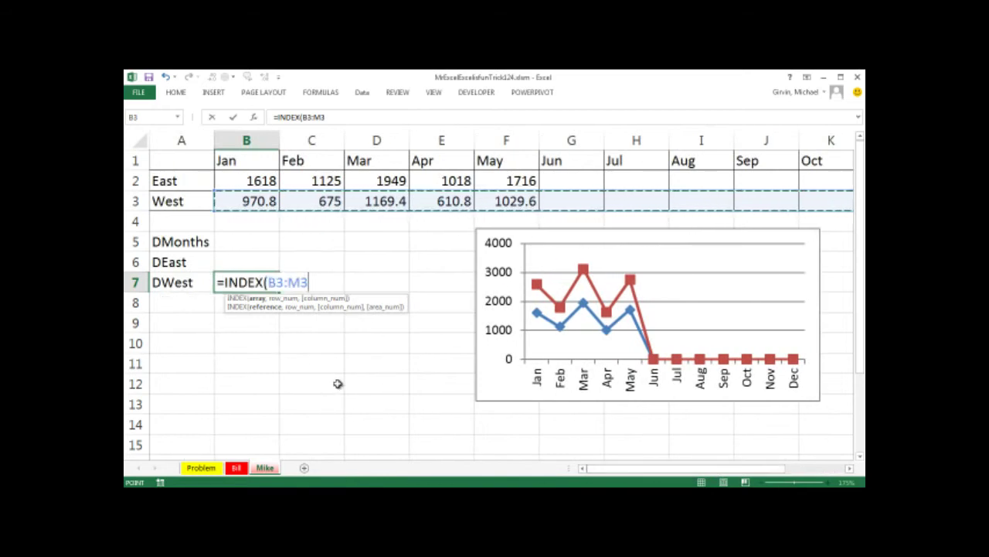
{"action": "key", "text": "F4"}
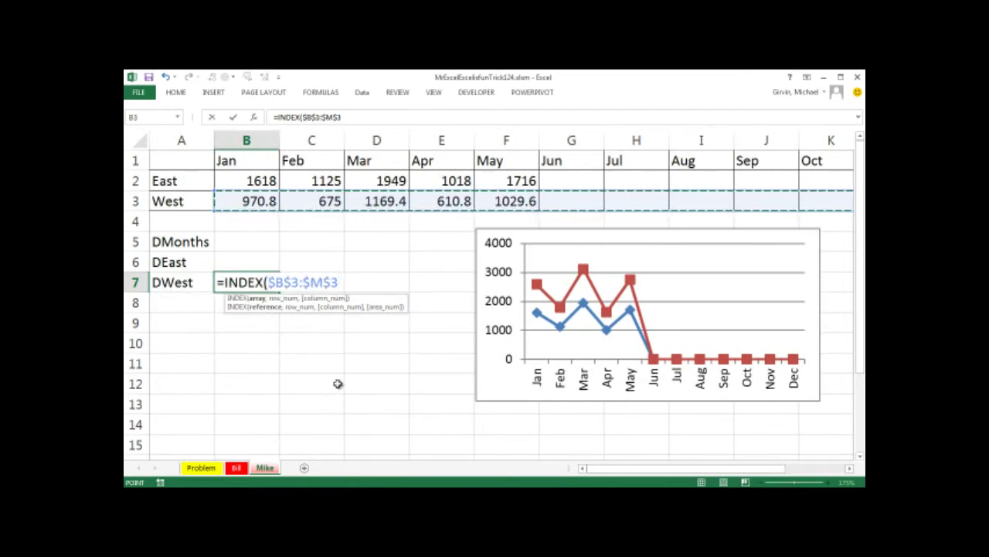
{"action": "type", "text": ",match"}
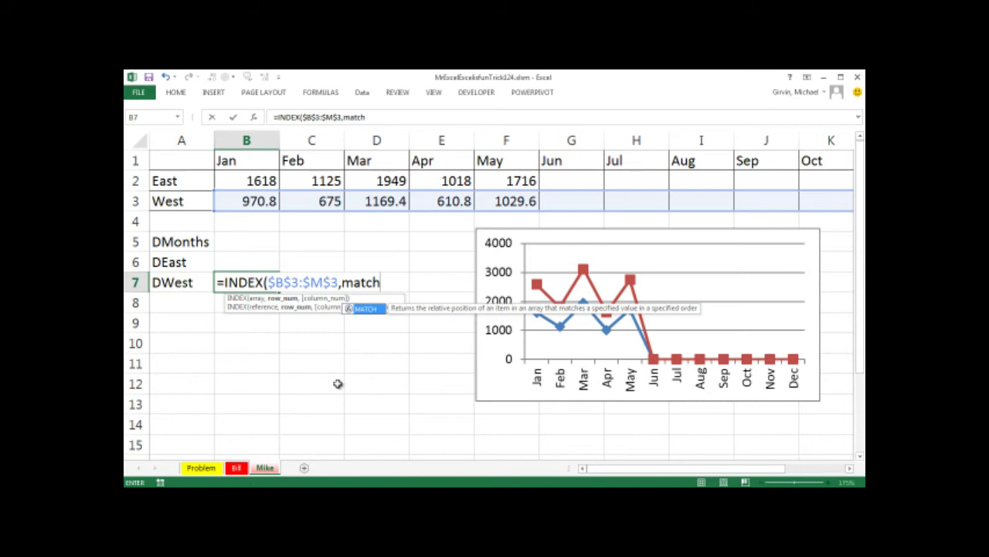
{"action": "key", "text": "Tab"}
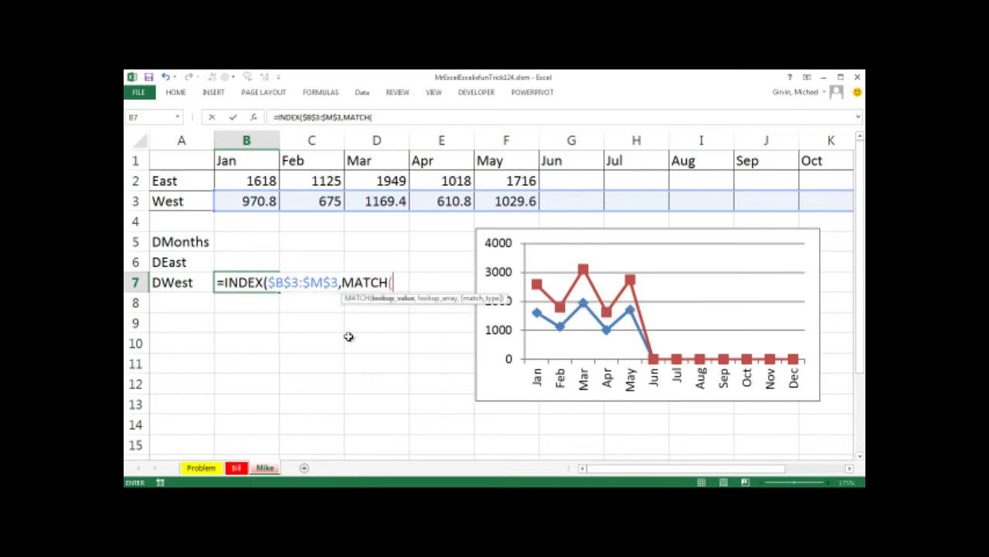
- Complete it as MATCH(9.99E+307,$B$3:$M$3) so B7 returns 1029.6
{"action": "type", "text": "9.99"}
{"action": "type", "text": "E+307,"}
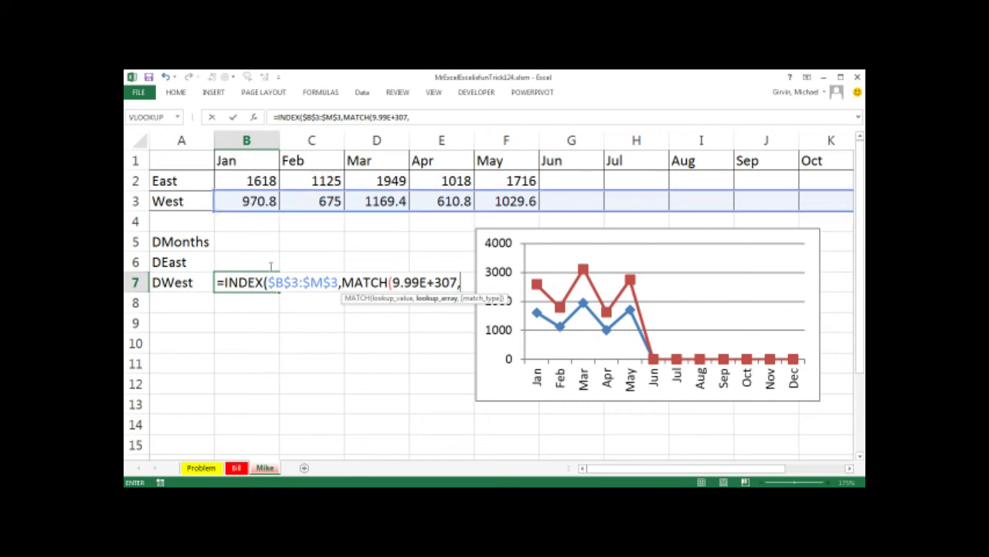
{"action": "left_click_drag", "start_coordinate": [267, 282], "coordinate": [339, 283]}
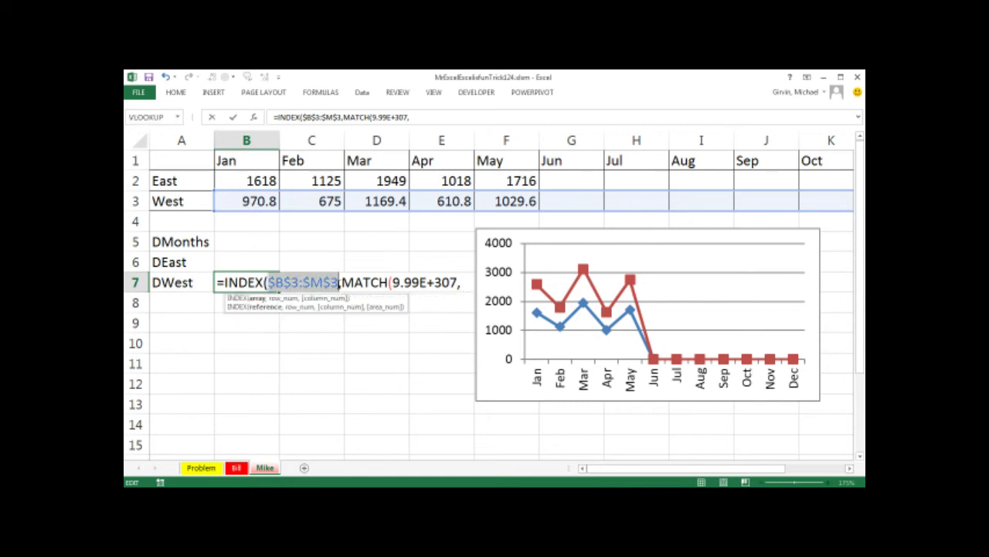
{"action": "key", "text": "ctrl+c"}
{"action": "left_click", "coordinate": [460, 283]}
{"action": "type", "text": ","}
{"action": "key", "text": "ctrl+v"}
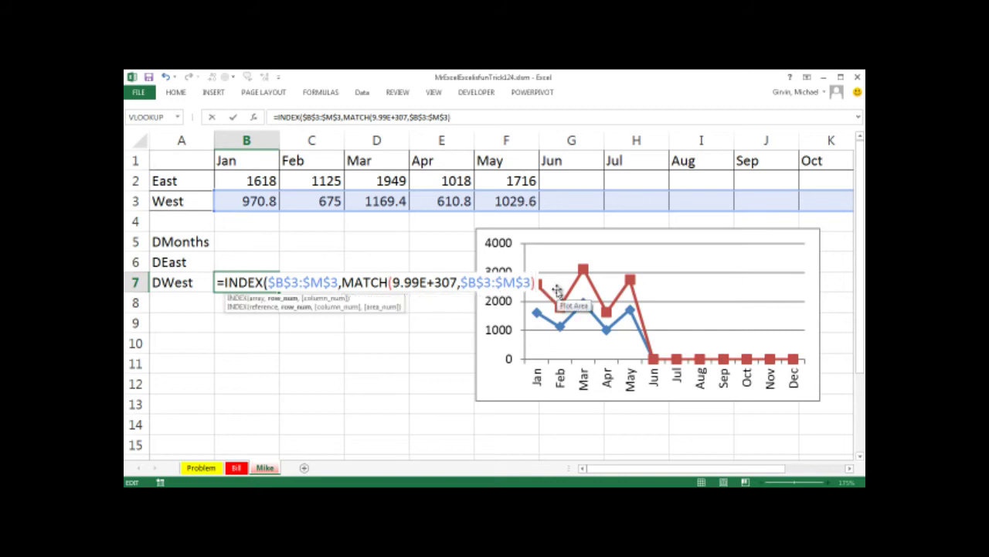
{"action": "key", "text": "ctrl+Return"}
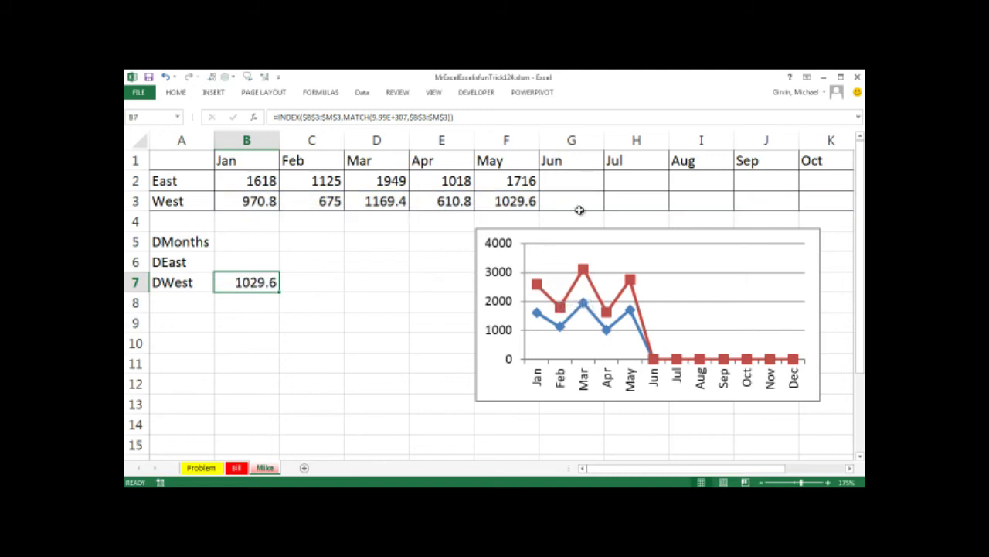
{"action": "double_click", "coordinate": [256, 283]}
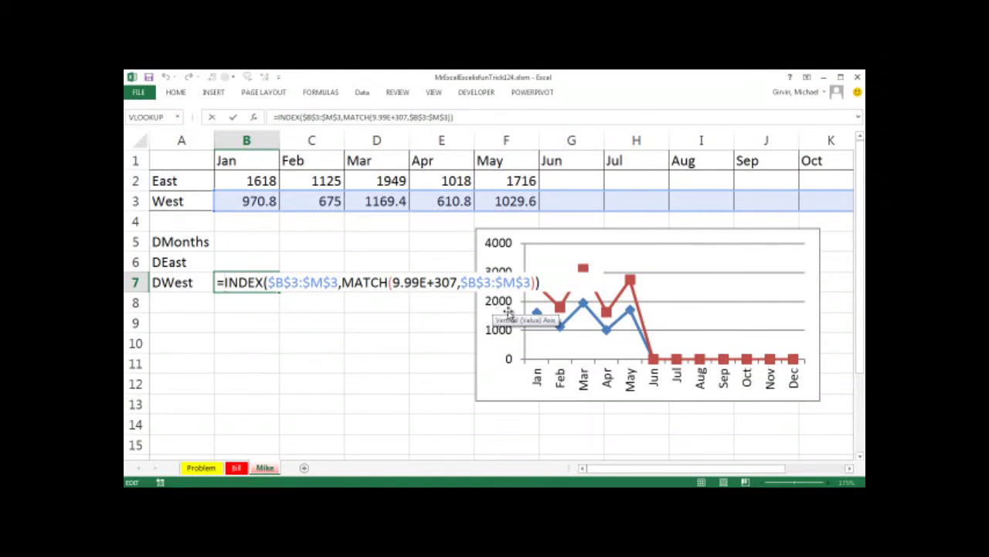
- Prefix the B7 formula with an absolute $B$3: start reference
{"action": "left_click", "coordinate": [249, 203]}
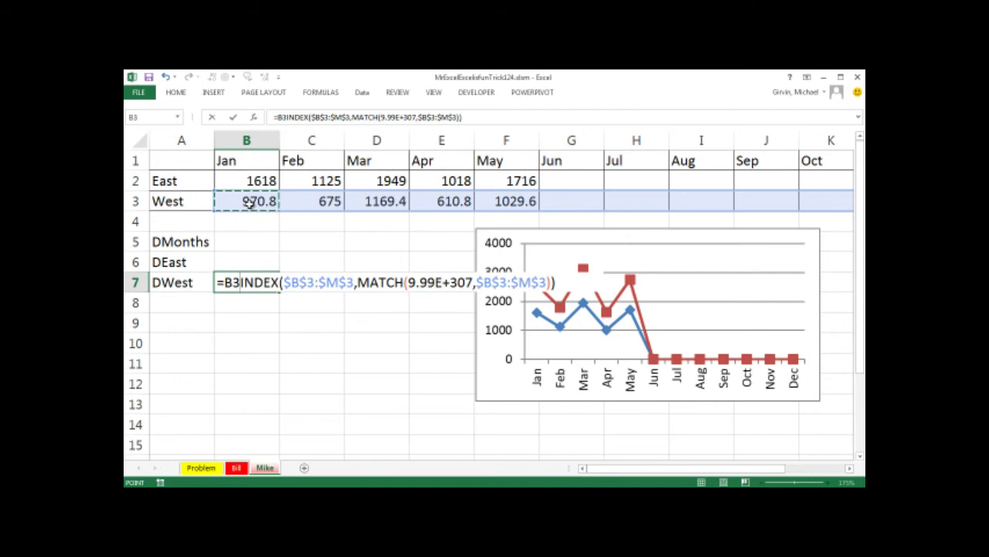
{"action": "key", "text": "F8"}
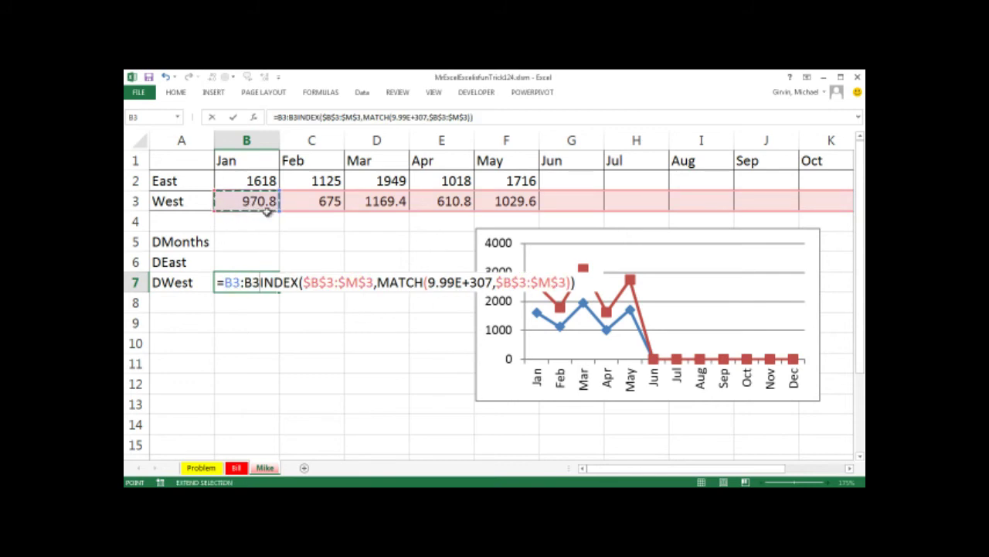
{"action": "key", "text": "BackSpace"}
{"action": "key", "text": "BackSpace"}
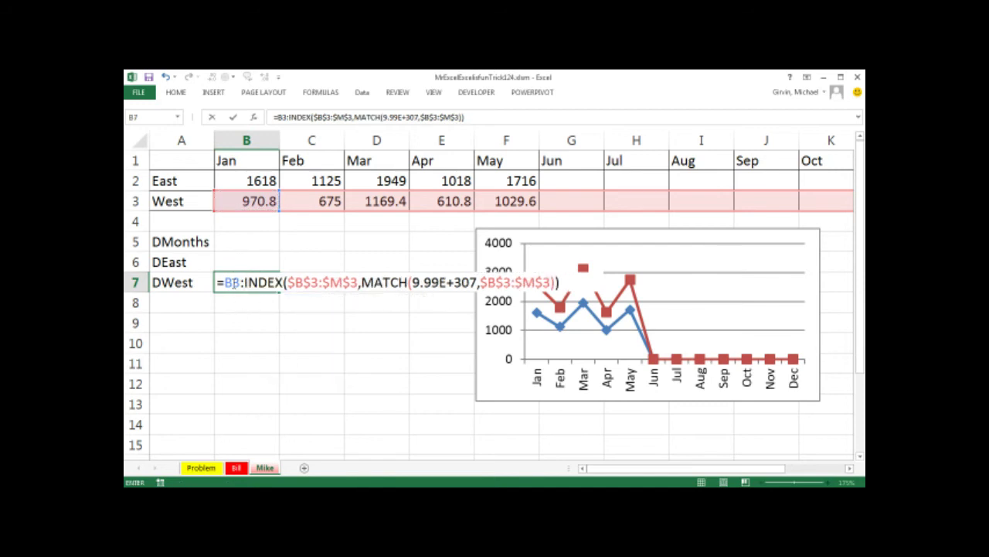
{"action": "left_click", "coordinate": [233, 282]}
{"action": "key", "text": "F4"}
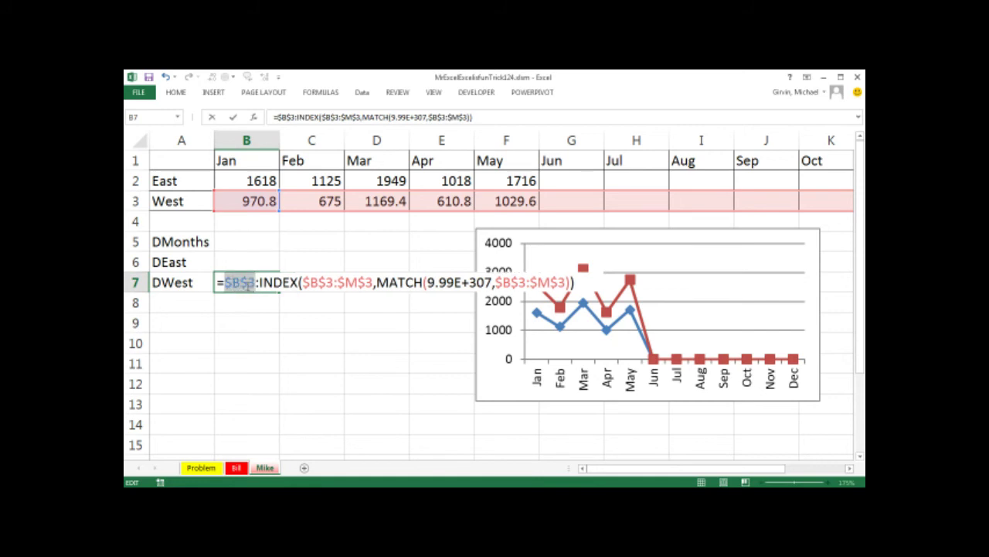
{"action": "left_click", "coordinate": [257, 282]}
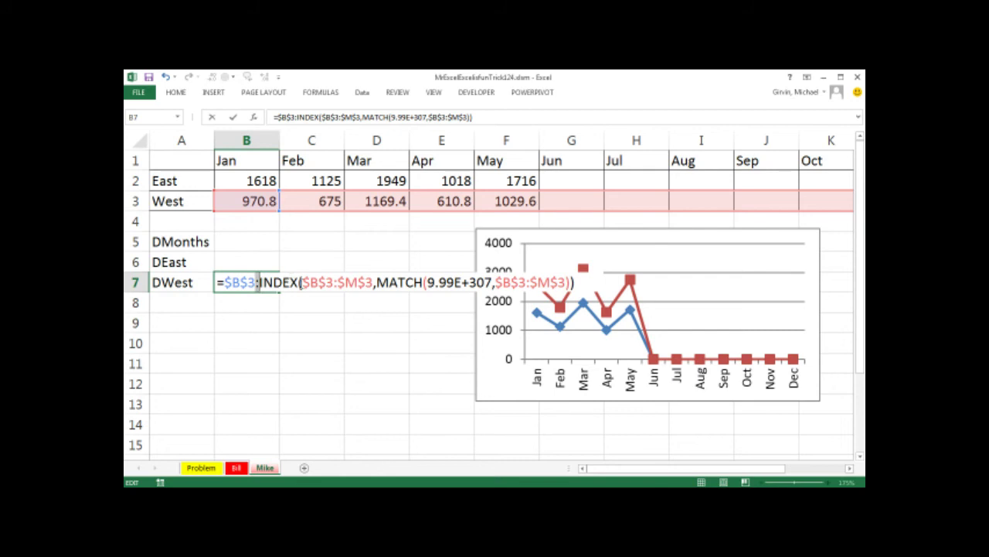
- Check with F9 that it returns 970.8 through 1029.6, undo, and confirm the formula
{"action": "left_click_drag", "start_coordinate": [217, 282], "coordinate": [683, 281]}
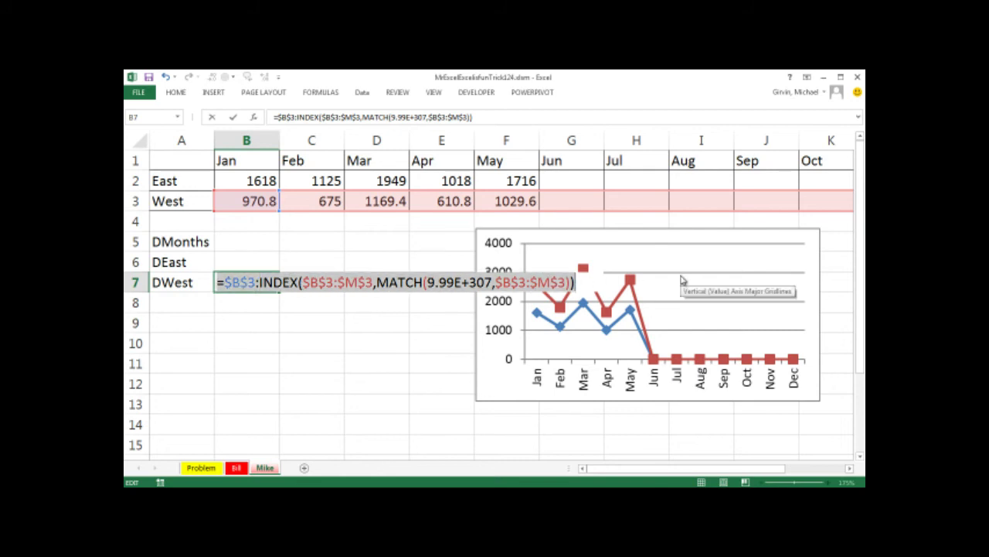
{"action": "key", "text": "F9"}
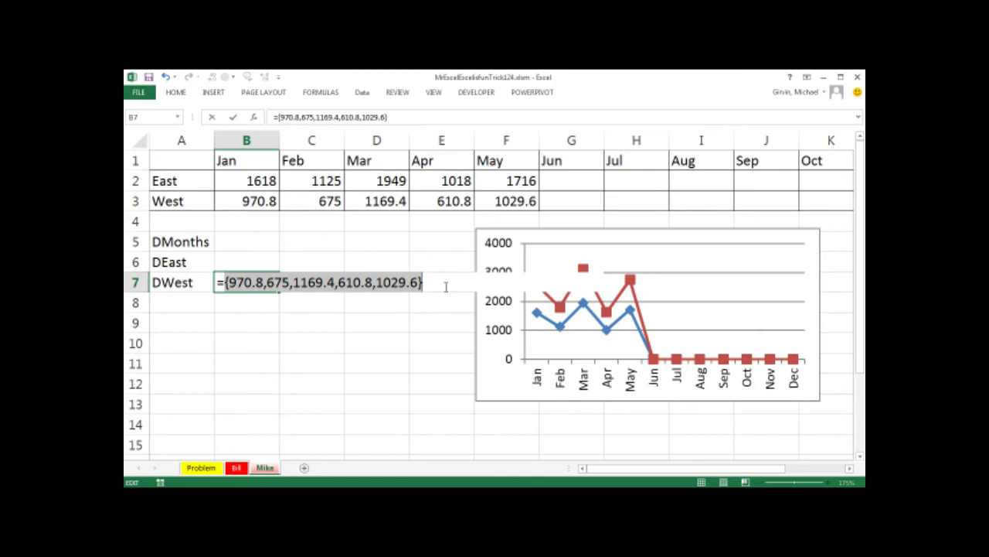
{"action": "key", "text": "ctrl+z"}
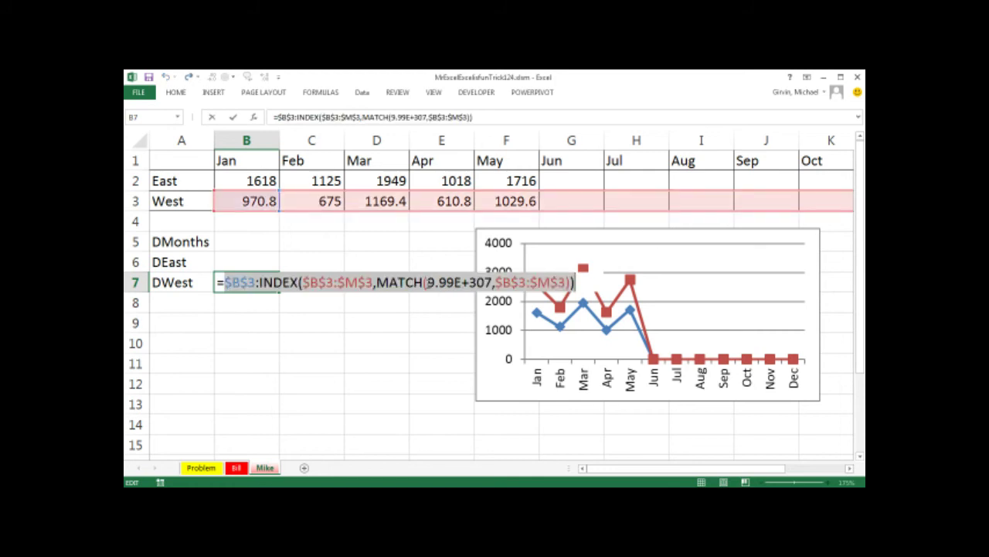
{"action": "key", "text": "ctrl+Return"}
- Paste the DWest formula into B6 and switch its row-3 references to row 2
{"action": "left_click", "coordinate": [234, 261]}
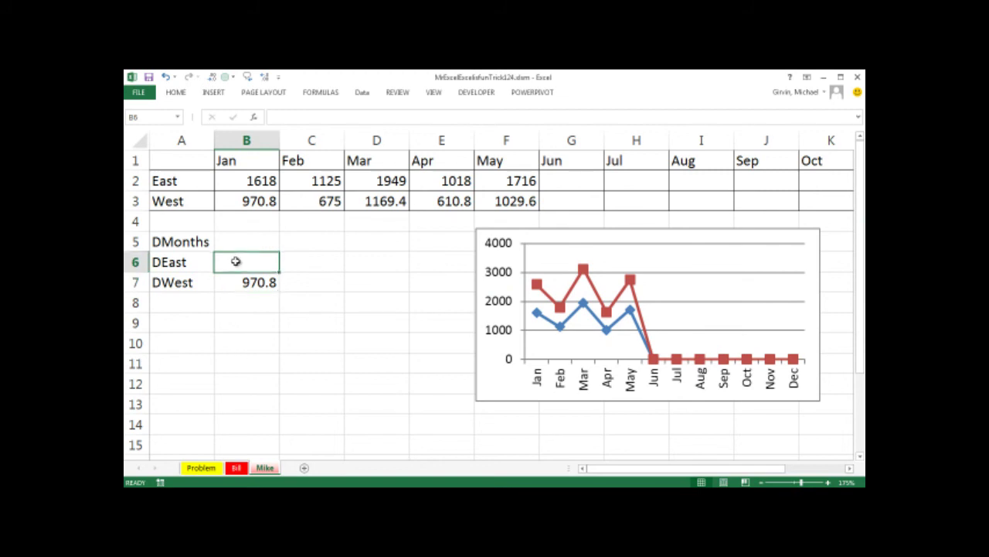
{"action": "type", "text": "="}
{"action": "key", "text": "ctrl+v"}
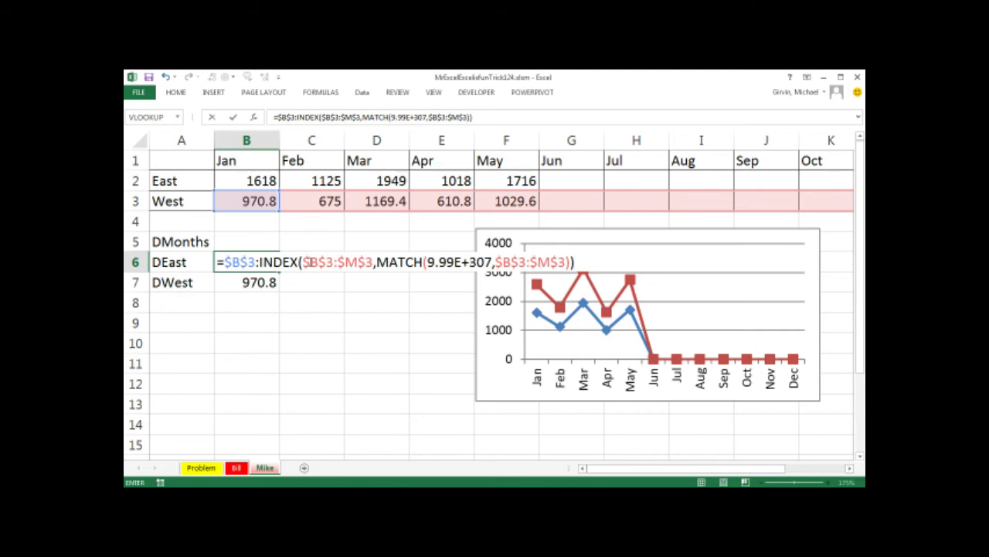
{"action": "left_click_drag", "start_coordinate": [246, 261], "coordinate": [255, 261]}
{"action": "type", "text": "2"}
{"action": "left_click_drag", "start_coordinate": [327, 261], "coordinate": [374, 261]}
{"action": "type", "text": "2:$M$2"}
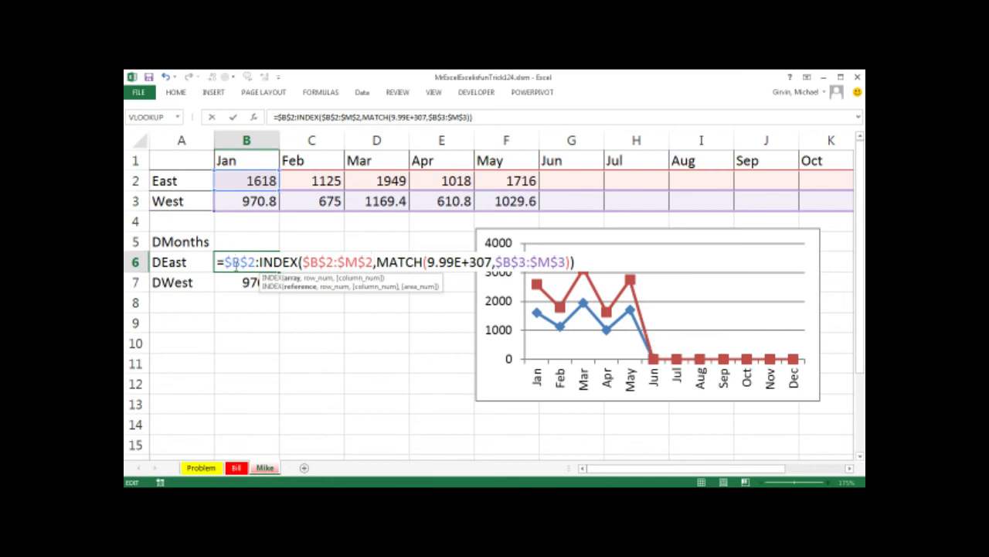
{"action": "key", "text": "ctrl+Return"}
- Paste the range formula into B5 with row references changed to row 1, array-entered
{"action": "left_click", "coordinate": [231, 241]}
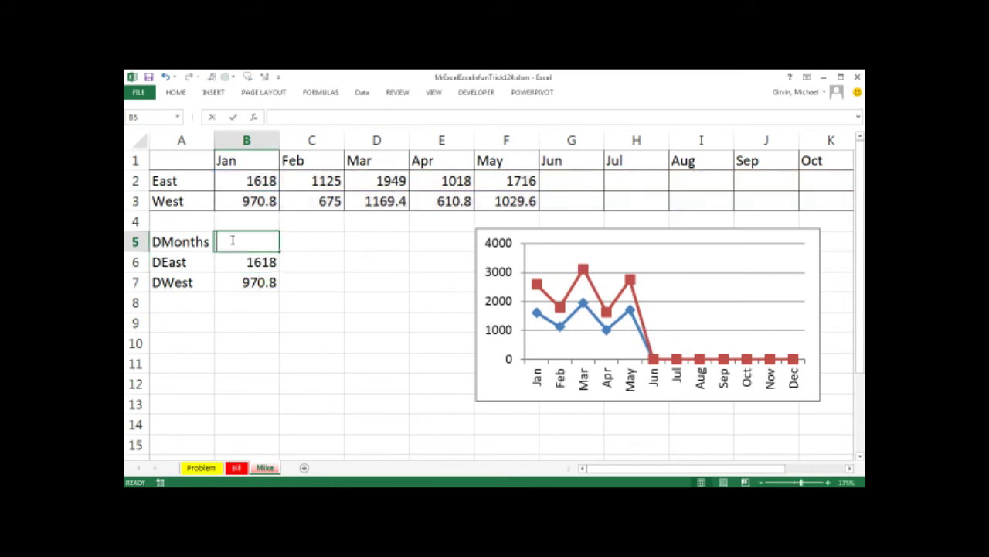
{"action": "type", "text": "="}
{"action": "key", "text": "ctrl+v"}
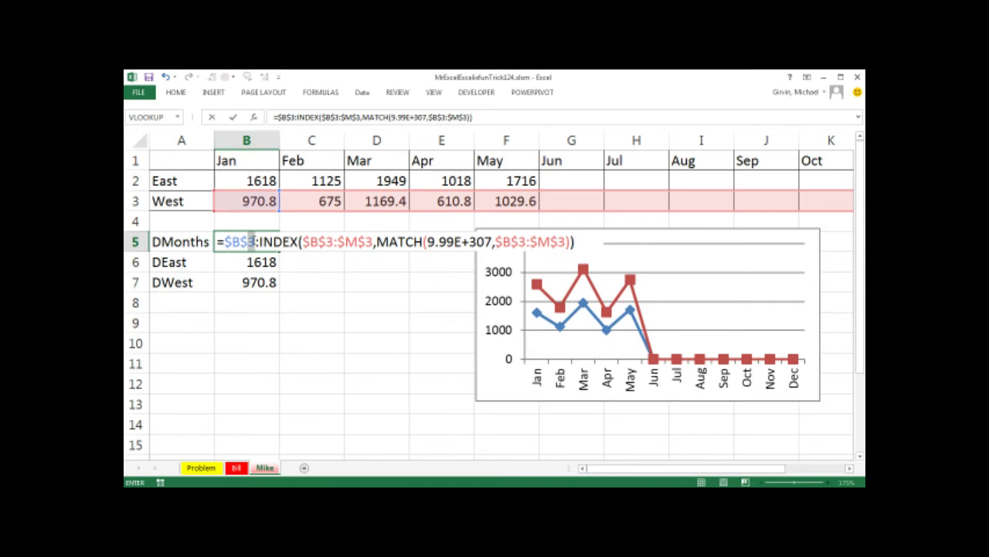
{"action": "type", "text": "1"}
{"action": "key", "text": "shift+Left"}
{"action": "type", "text": "1"}
{"action": "key", "text": "Right"}
{"action": "key", "text": "Right"}
{"action": "key", "text": "Right"}
{"action": "key", "text": "shift+Left"}
{"action": "type", "text": "1"}
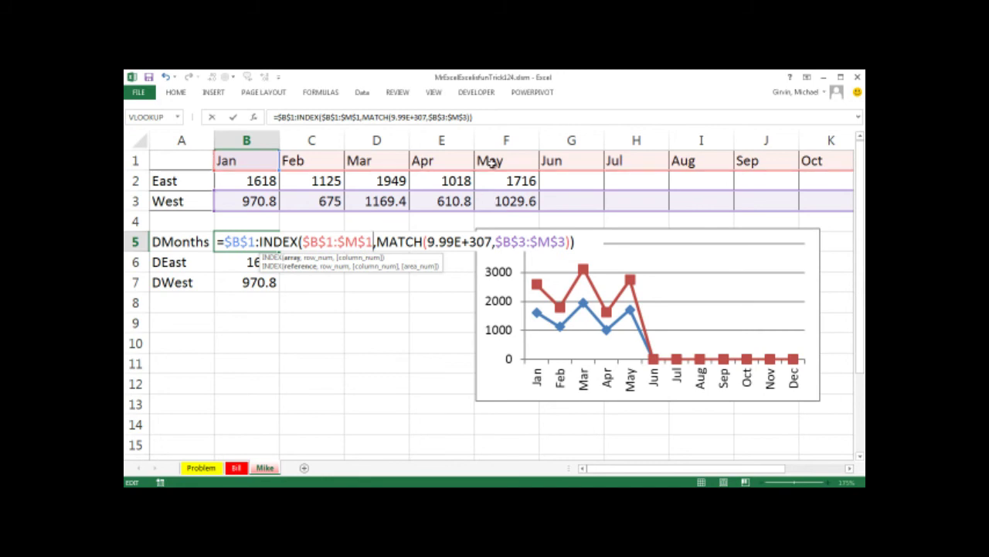
{"action": "key", "text": "ctrl+shift+Return"}
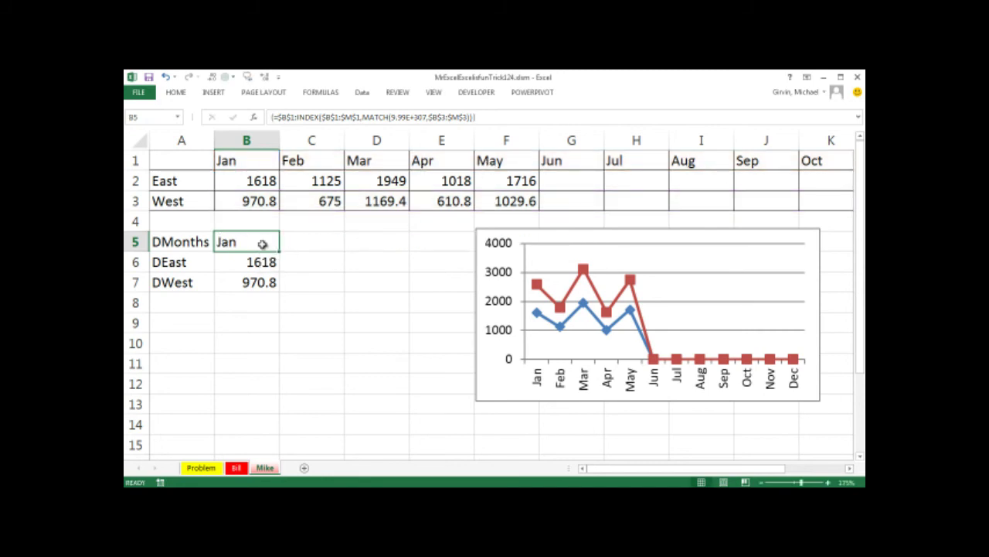
- Reselect B5's whole formula and re-confirm it with Ctrl+Shift+Enter
{"action": "double_click", "coordinate": [262, 243]}
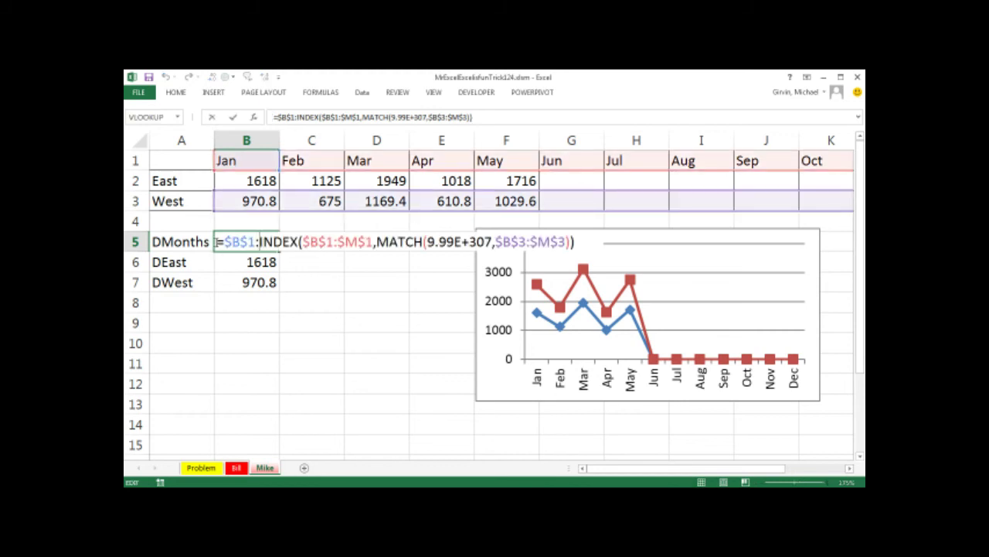
{"action": "left_click_drag", "start_coordinate": [218, 242], "coordinate": [575, 245]}
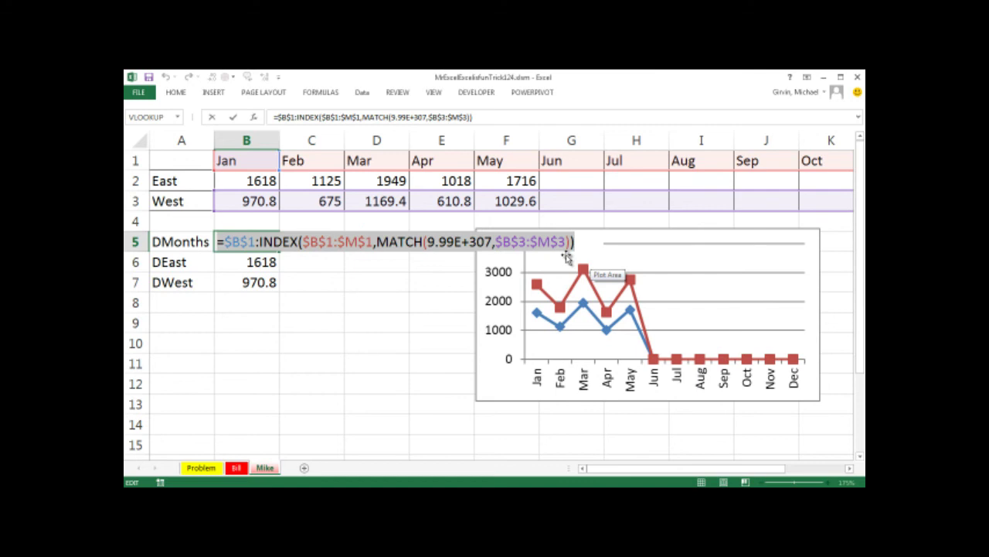
{"action": "key", "text": "ctrl+shift+Return"}
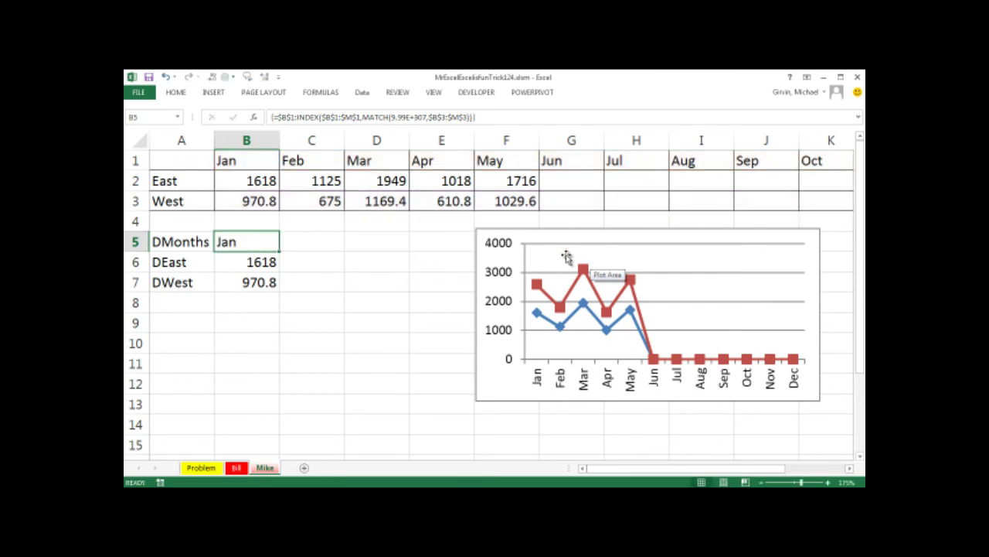
- Create the name DMonth in Name Manager, referring to the pasted month-range INDEX/MATCH formula
{"action": "key", "text": "ctrl+F3"}
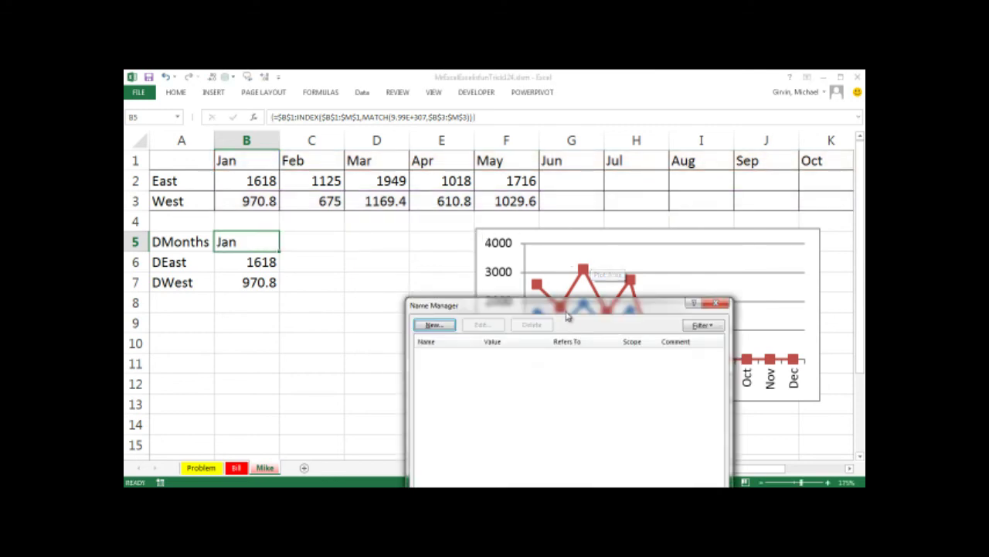
{"action": "left_click", "coordinate": [348, 185]}
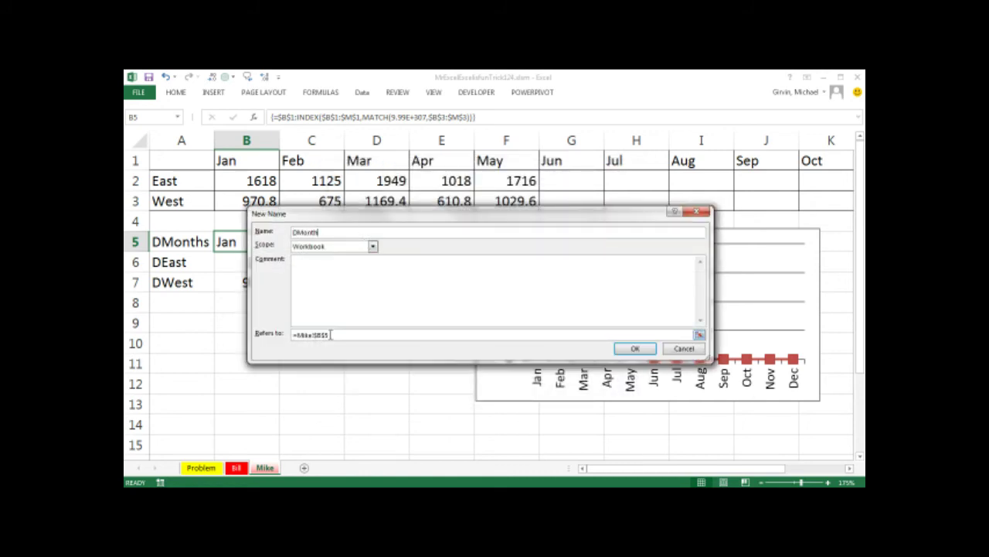
{"action": "left_click_drag", "start_coordinate": [331, 334], "coordinate": [263, 334]}
{"action": "key", "text": "ctrl+v"}
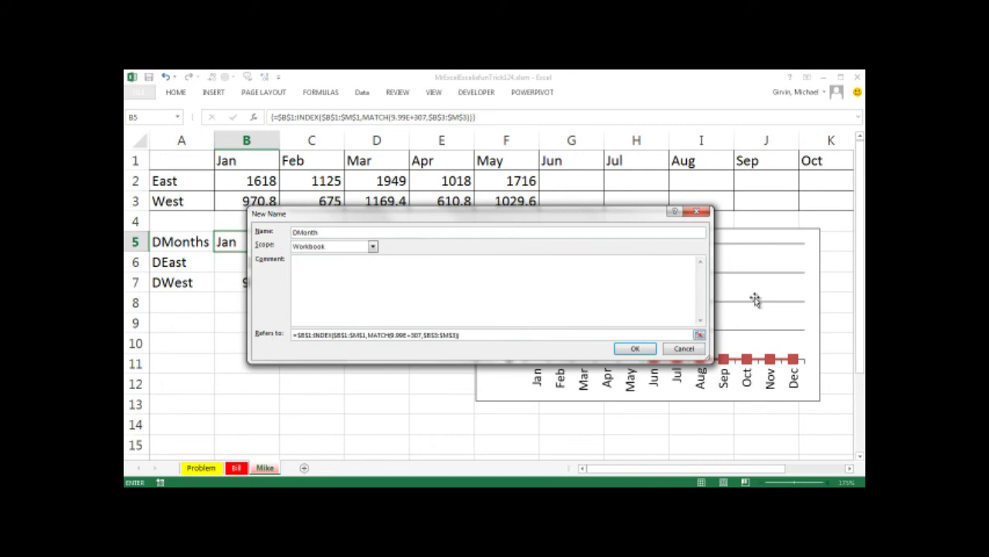
{"action": "left_click_drag", "start_coordinate": [711, 293], "coordinate": [592, 294]}
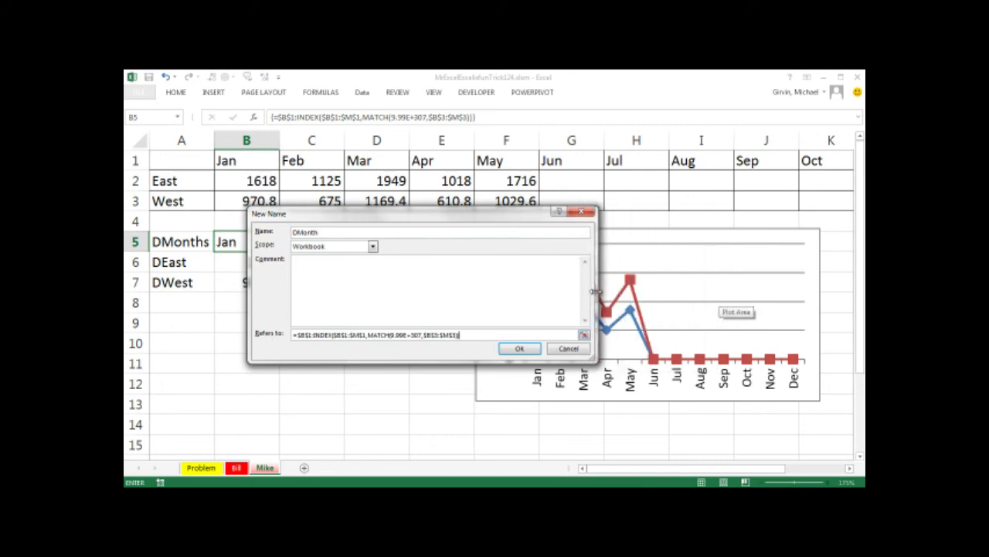
{"action": "left_click", "coordinate": [515, 348]}
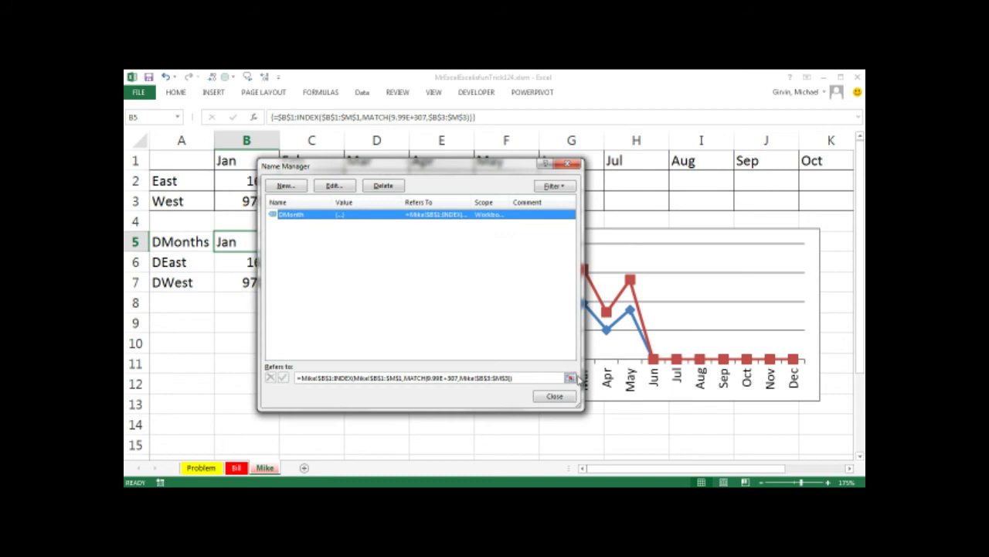
{"action": "left_click", "coordinate": [571, 379]}
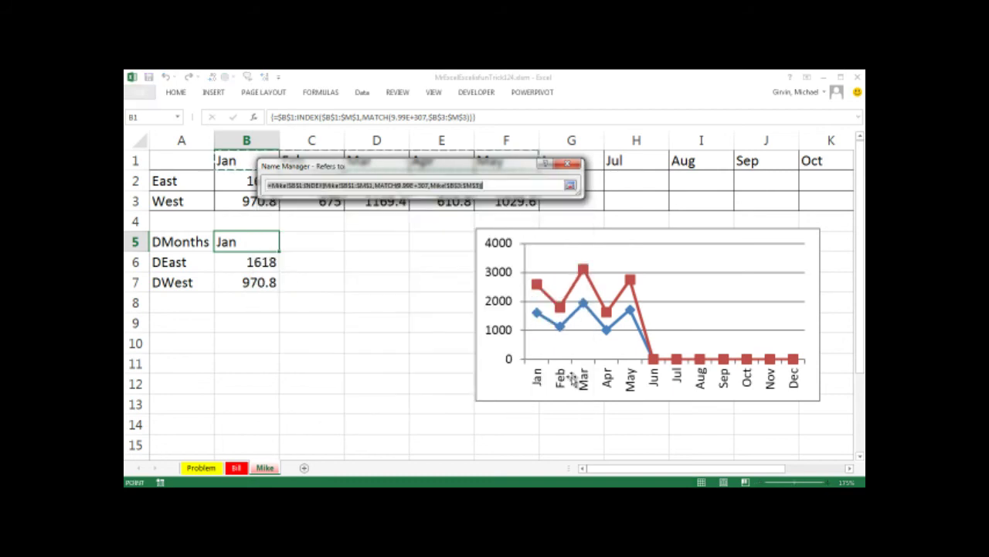
{"action": "left_click_drag", "start_coordinate": [451, 176], "coordinate": [470, 237]}
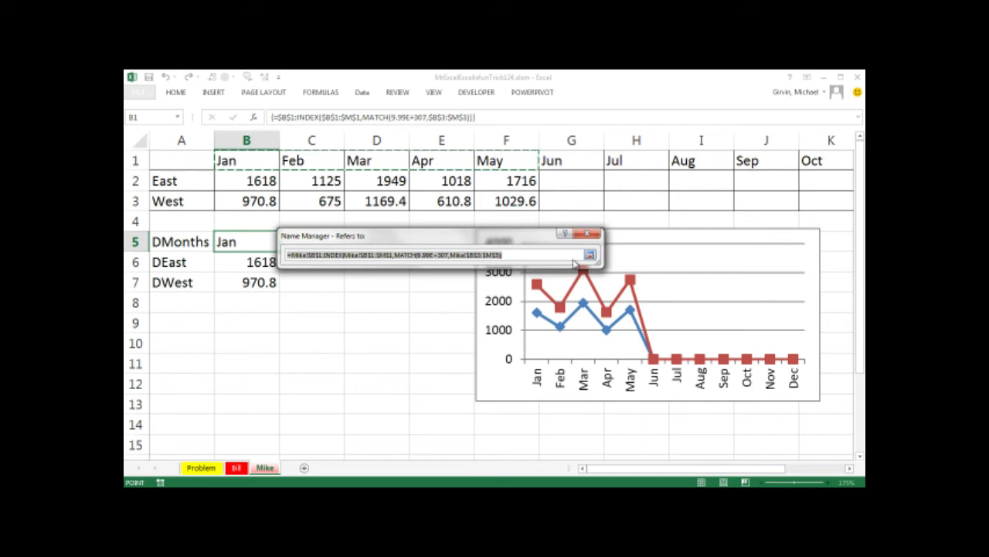
{"action": "left_click", "coordinate": [590, 254]}
- Copy B6's East formula and define the name DEast from it
{"action": "left_click", "coordinate": [573, 468]}
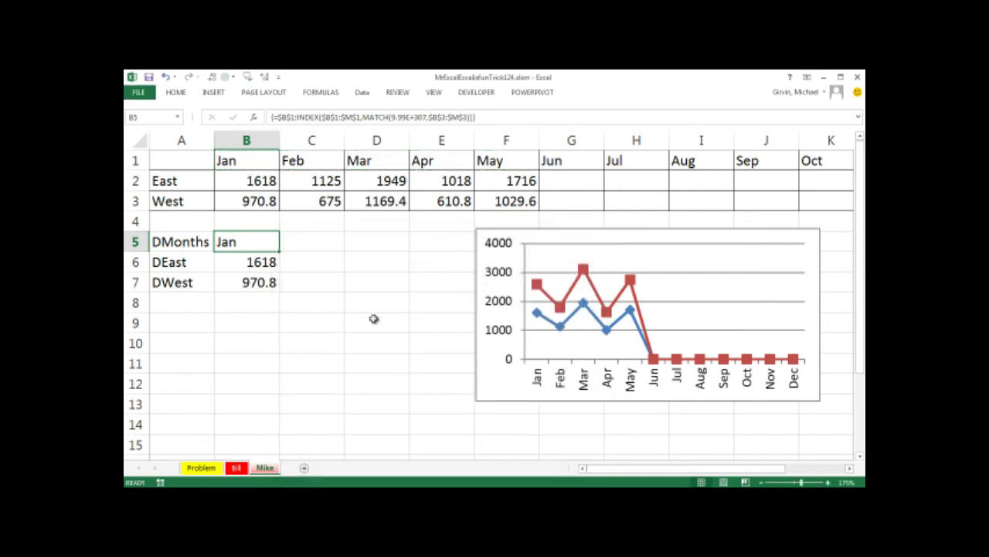
{"action": "double_click", "coordinate": [260, 263]}
{"action": "left_click_drag", "start_coordinate": [216, 263], "coordinate": [575, 262]}
{"action": "key", "text": "ctrl+c"}
{"action": "key", "text": "ctrl+shift+Return"}
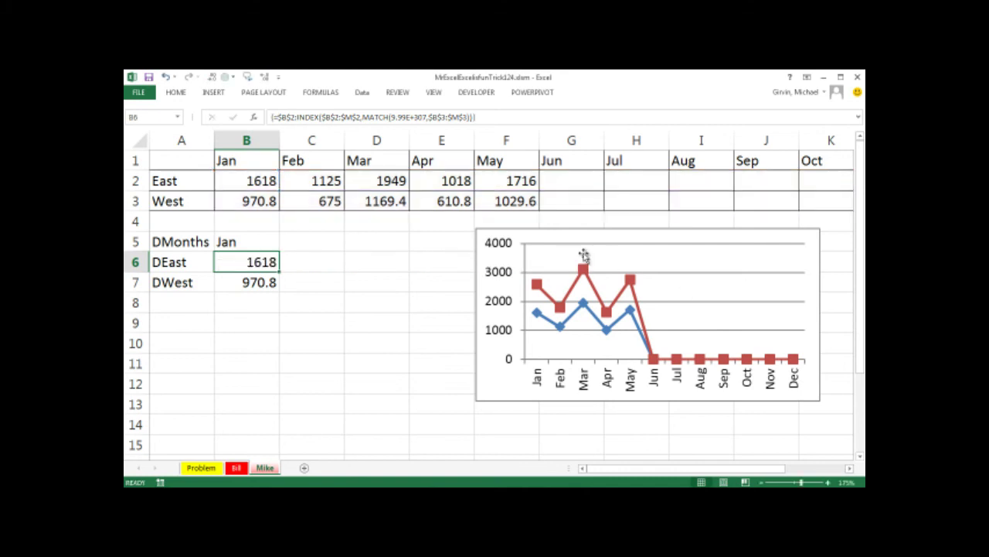
{"action": "key", "text": "ctrl+F3"}
{"action": "left_click", "coordinate": [307, 257]}
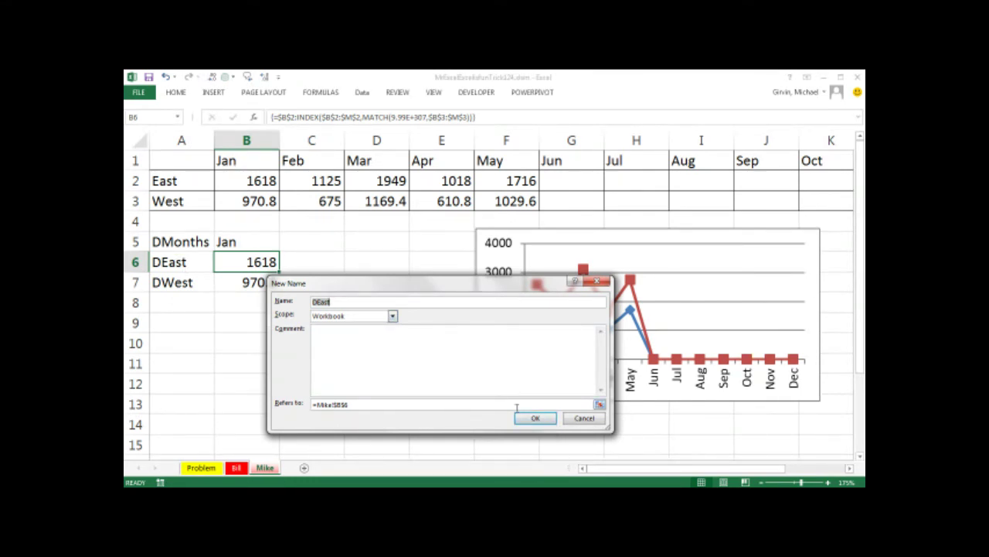
{"action": "left_click", "coordinate": [370, 408]}
{"action": "key", "text": "ctrl+v"}
{"action": "left_click", "coordinate": [535, 418]}
{"action": "left_click", "coordinate": [590, 447]}
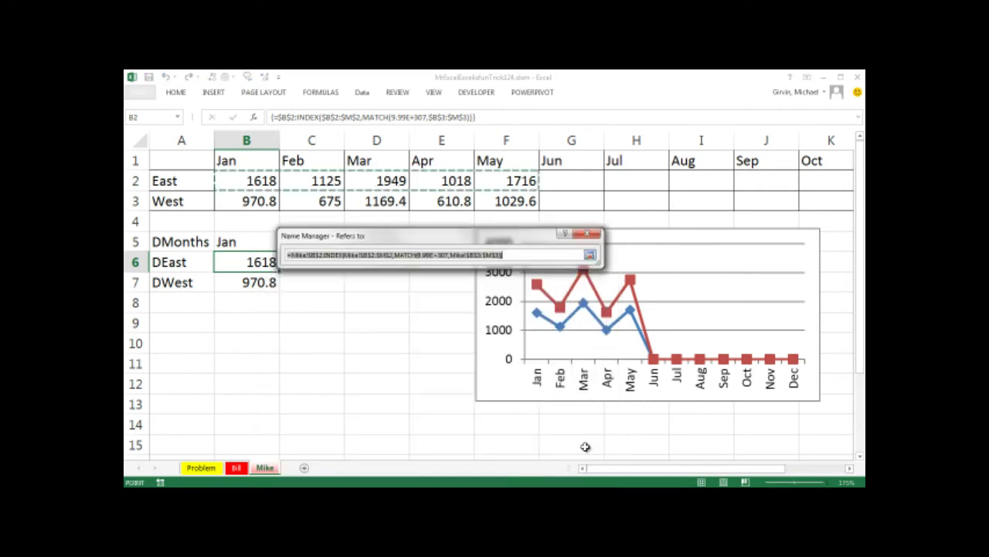
{"action": "left_click", "coordinate": [576, 464]}
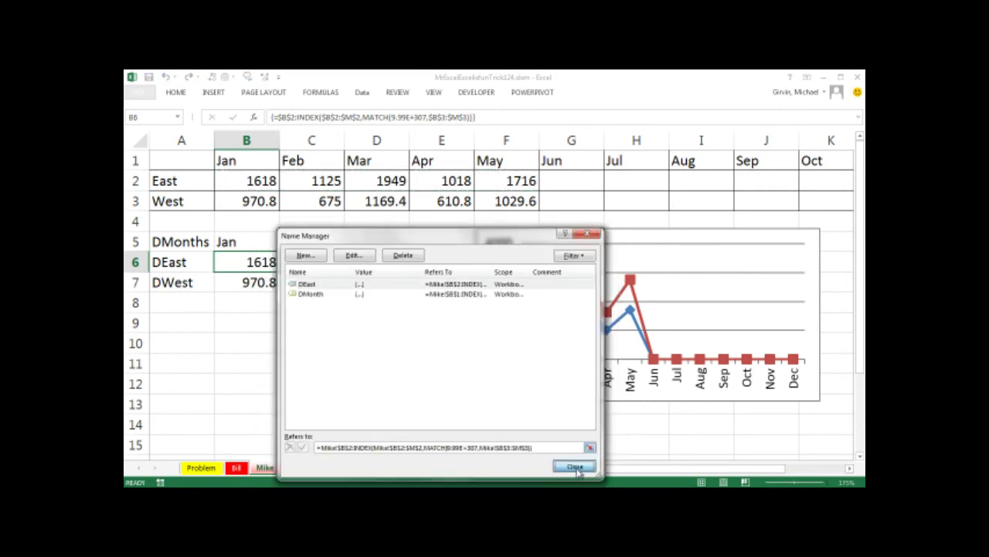
- Copy B7's West formula and define the name DWest from it
{"action": "left_click", "coordinate": [248, 283]}
{"action": "double_click", "coordinate": [249, 283]}
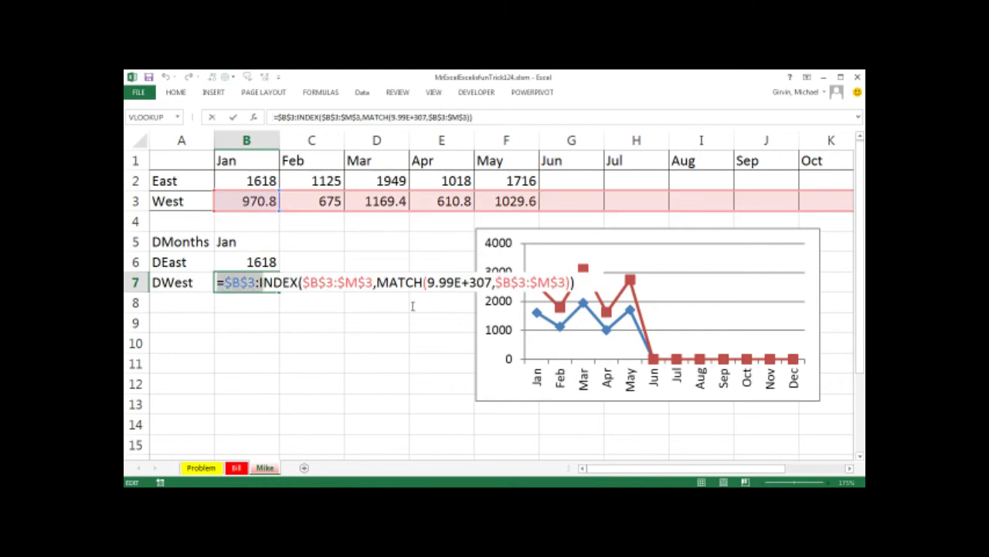
{"action": "left_click_drag", "start_coordinate": [219, 283], "coordinate": [512, 323]}
{"action": "key", "text": "Escape"}
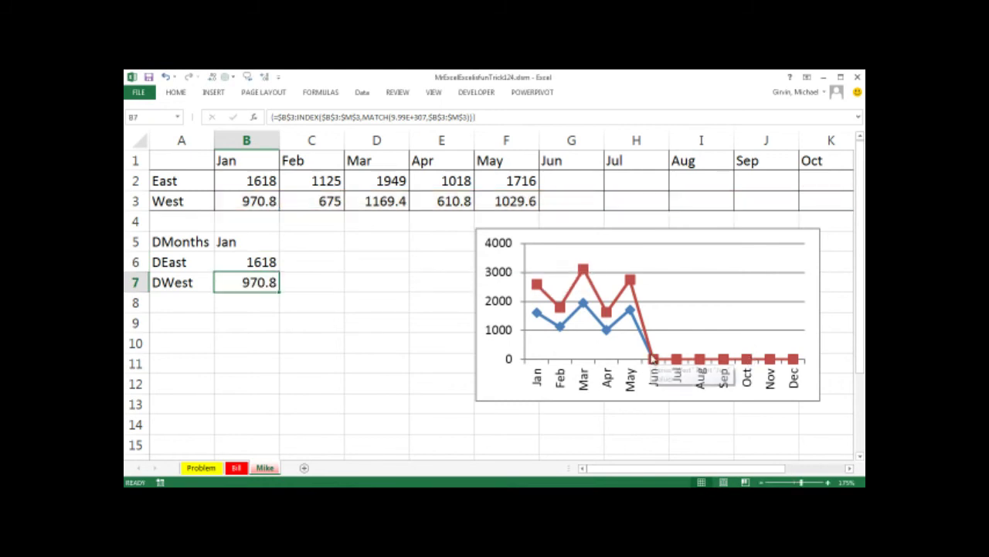
{"action": "key", "text": "ctrl+F3"}
{"action": "left_click", "coordinate": [308, 256]}
{"action": "left_click", "coordinate": [364, 406]}
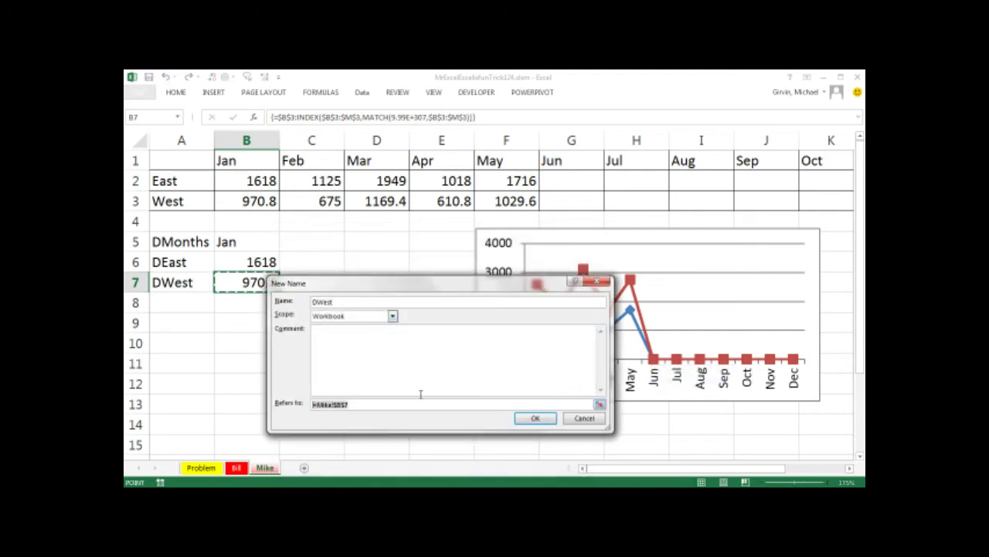
{"action": "key", "text": "ctrl+v"}
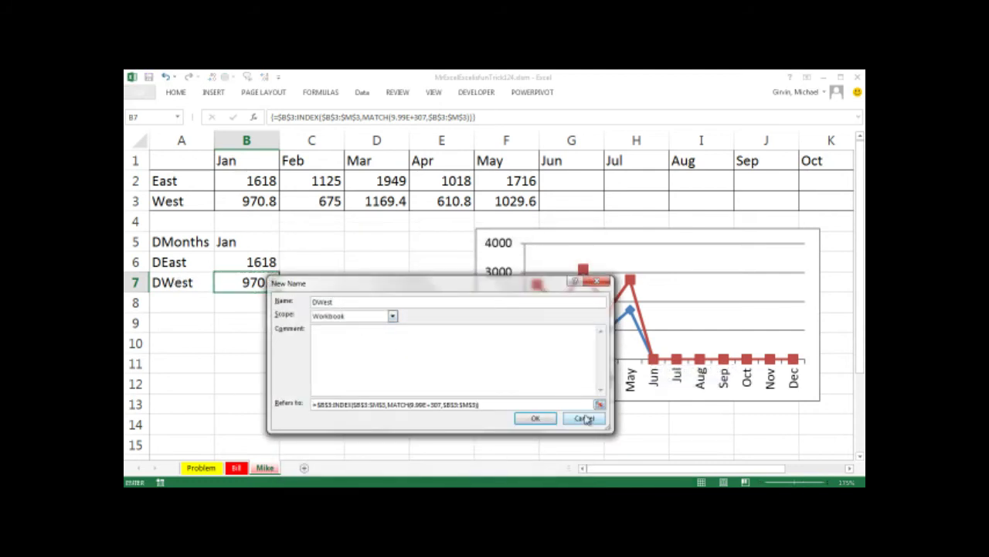
{"action": "left_click", "coordinate": [536, 419]}
{"action": "left_click", "coordinate": [590, 446]}
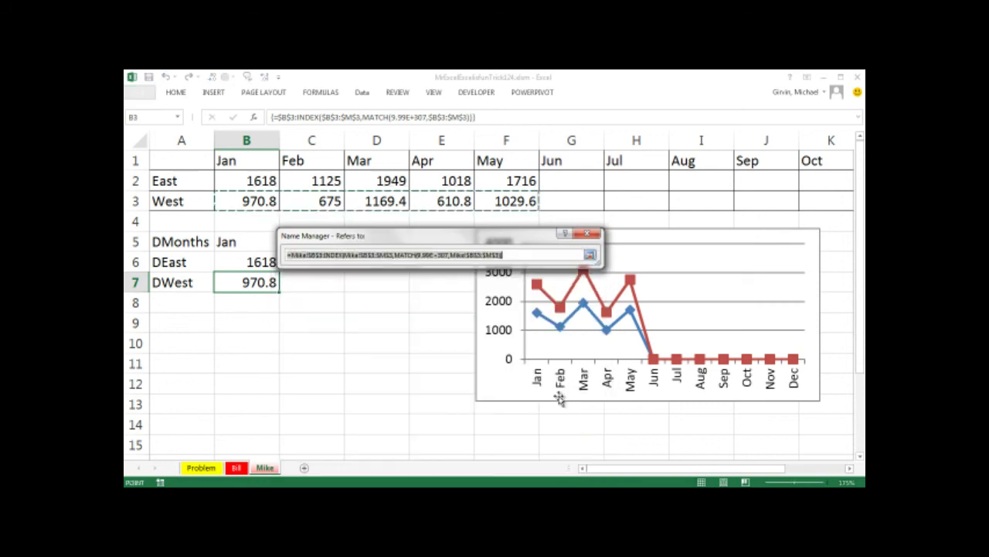
{"action": "key", "text": "Return"}
{"action": "key", "text": "Escape"}
- Set the chart's horizontal axis labels to the workbook name DMonth, listing Jan–May
{"action": "left_click", "coordinate": [549, 232]}
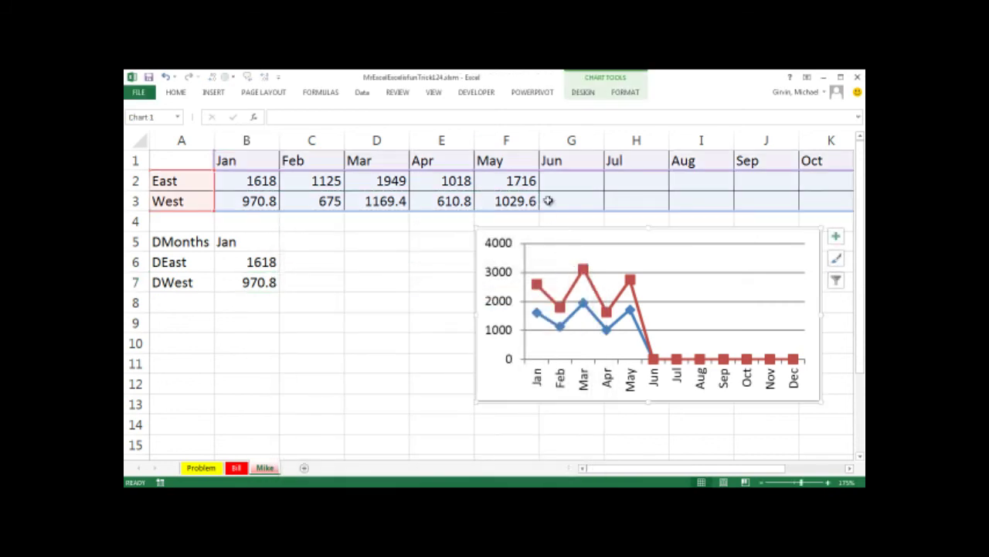
{"action": "left_click", "coordinate": [592, 95]}
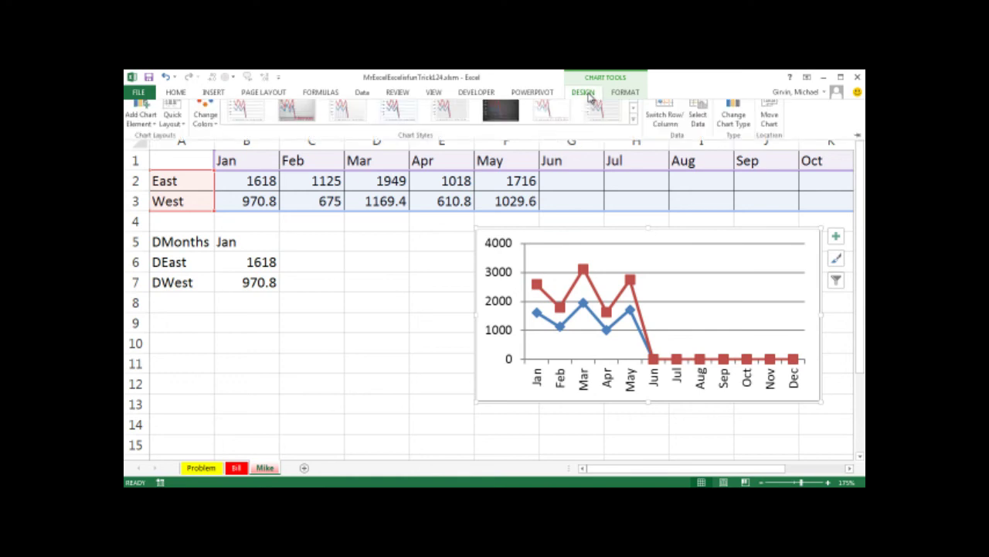
{"action": "left_click", "coordinate": [694, 133]}
{"action": "left_click_drag", "start_coordinate": [399, 269], "coordinate": [430, 234]}
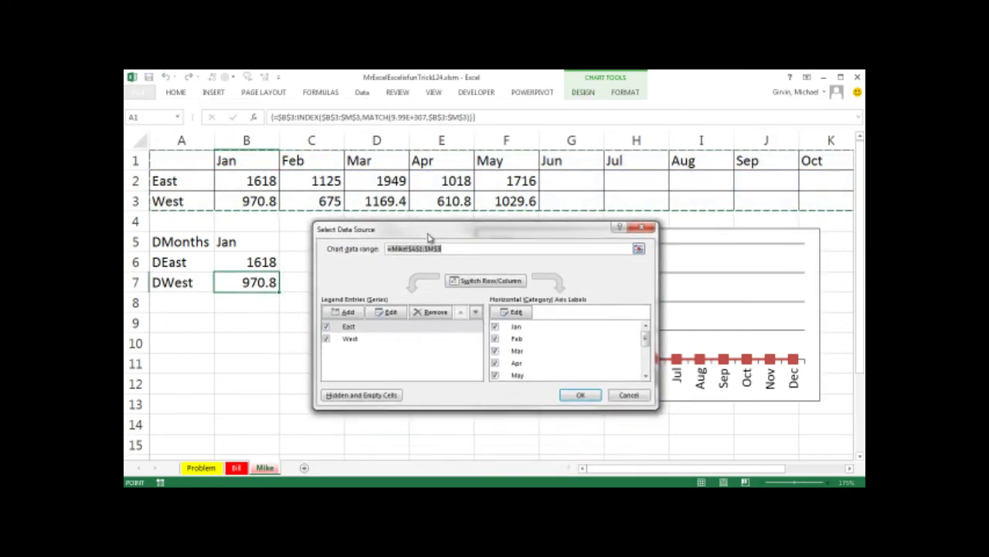
{"action": "left_click", "coordinate": [511, 312]}
{"action": "left_click_drag", "start_coordinate": [431, 279], "coordinate": [384, 251]}
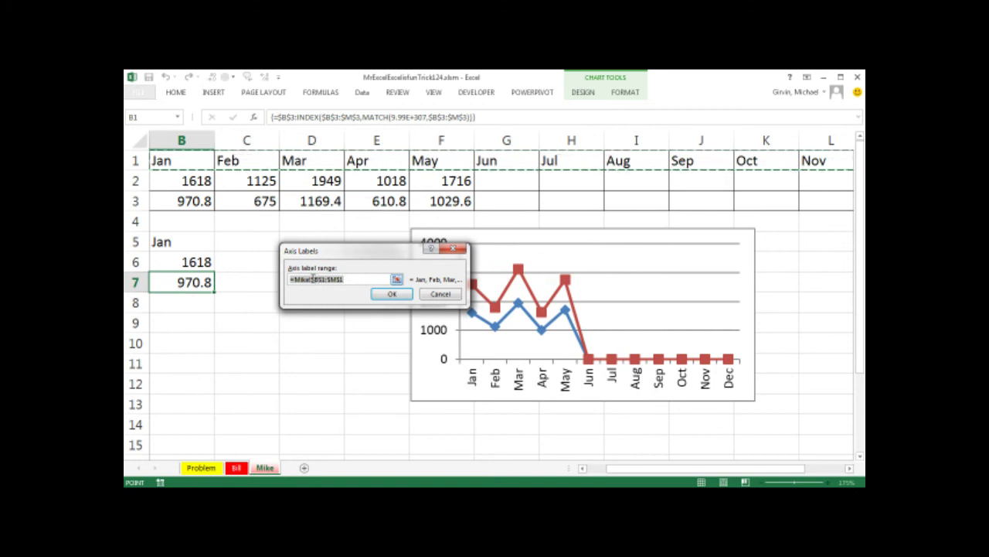
{"action": "left_click_drag", "start_coordinate": [314, 279], "coordinate": [357, 280]}
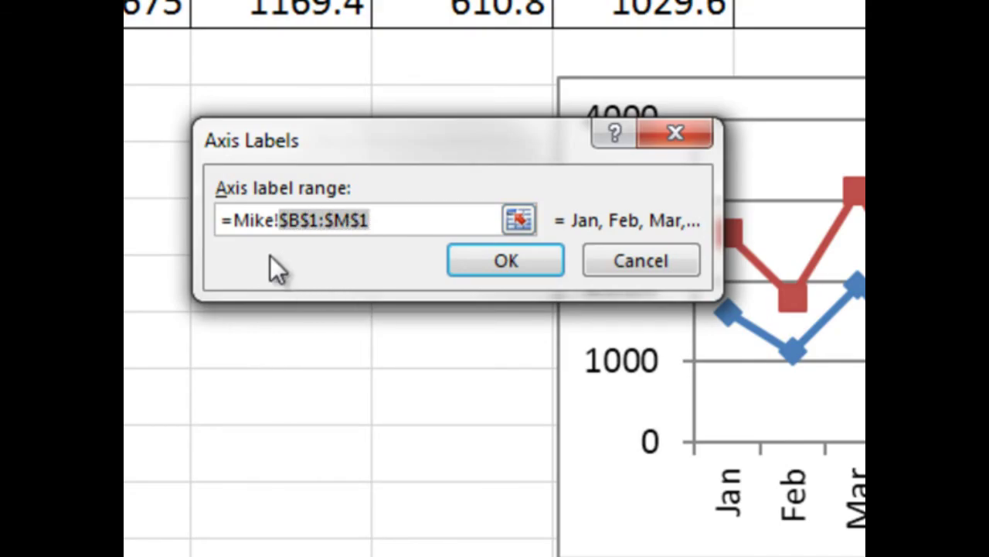
{"action": "key", "text": "F3"}
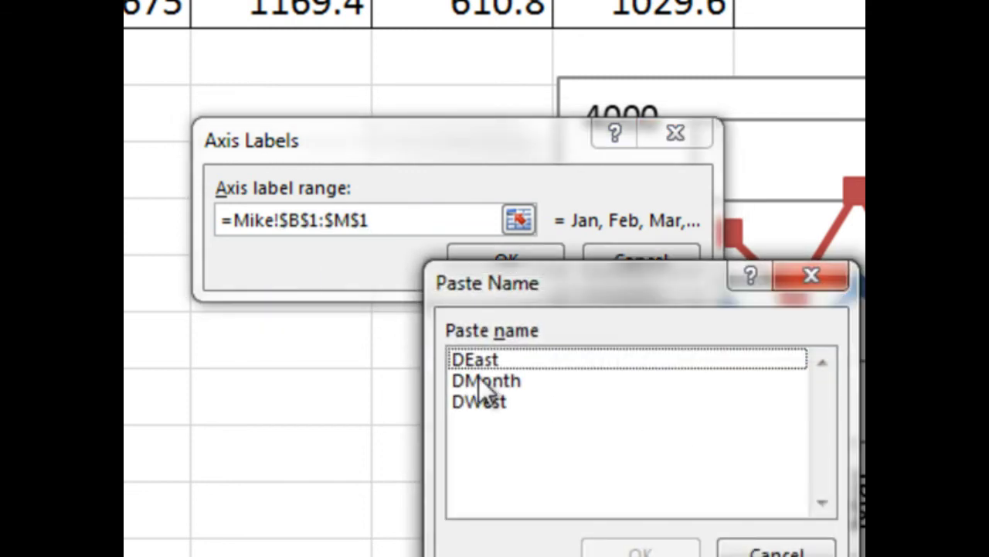
{"action": "double_click", "coordinate": [480, 378]}
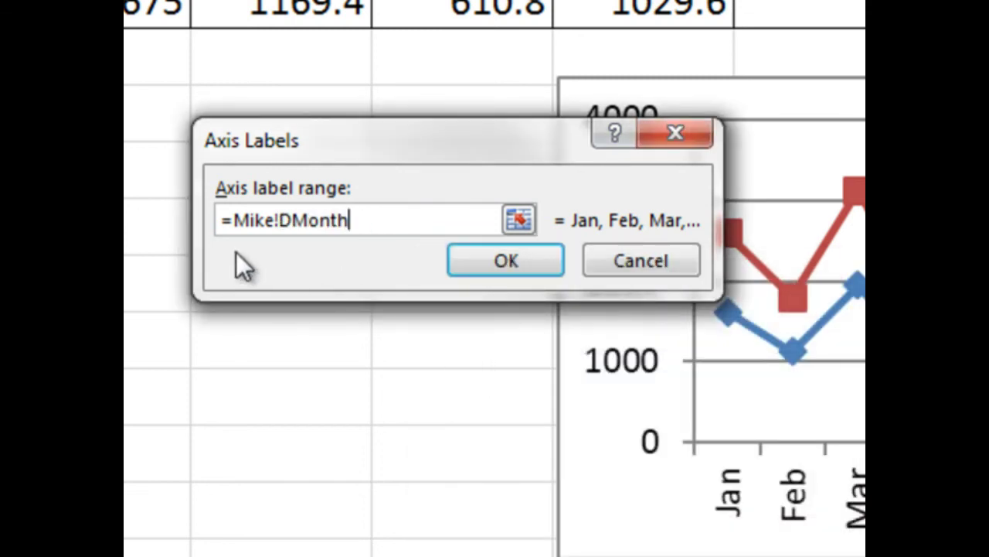
{"action": "left_click", "coordinate": [457, 262]}
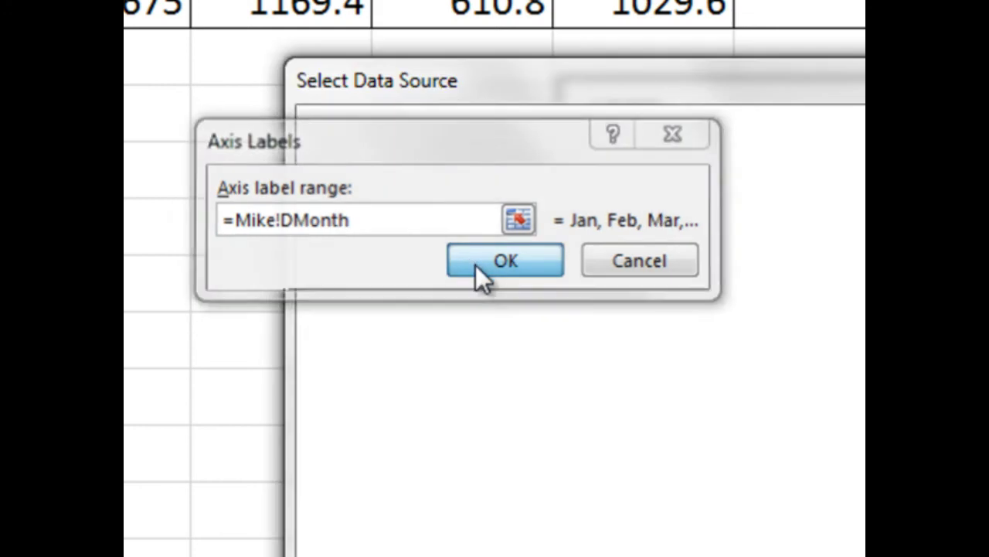
{"action": "left_click", "coordinate": [821, 311]}
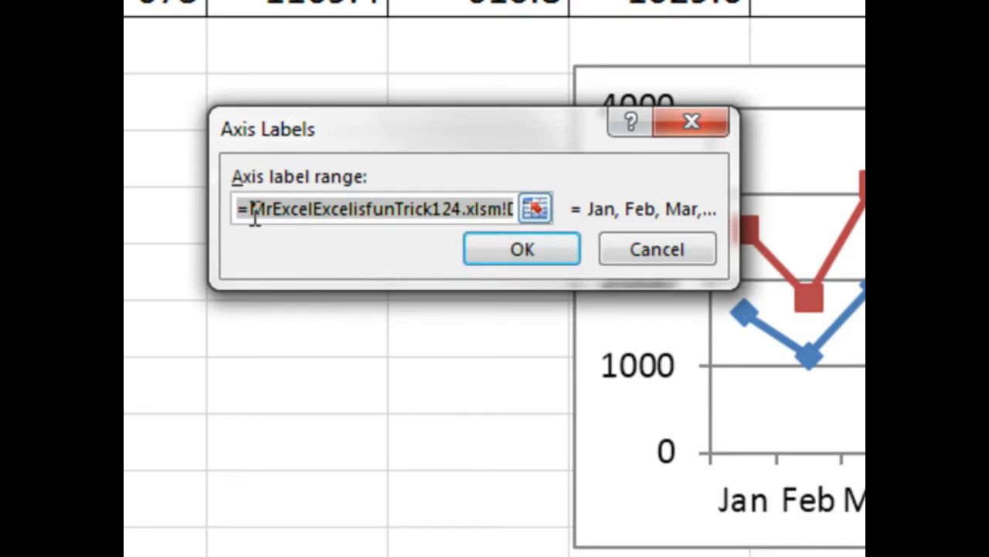
- Point the West series values at the named range DWest
{"action": "left_click", "coordinate": [551, 246]}
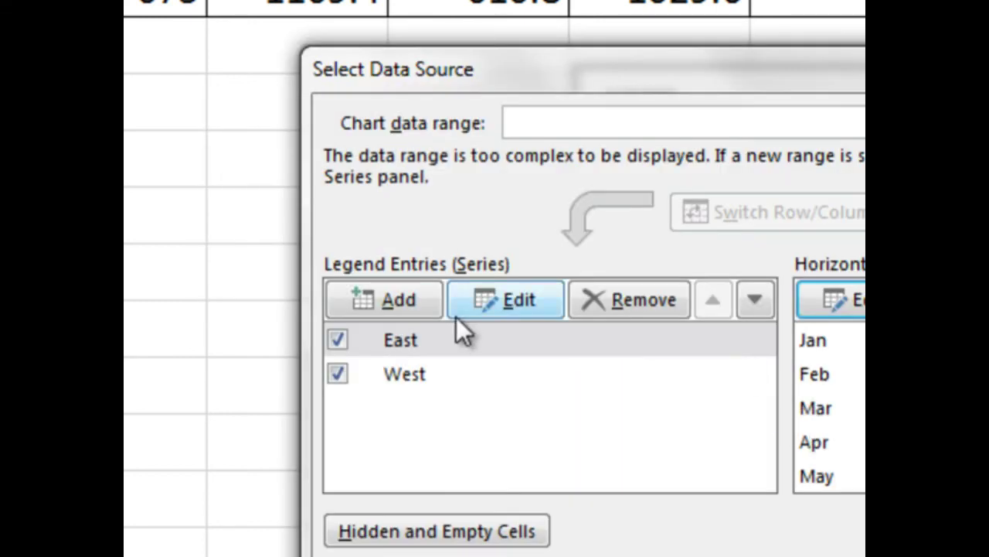
{"action": "left_click", "coordinate": [391, 375]}
{"action": "left_click", "coordinate": [529, 313]}
{"action": "left_click", "coordinate": [372, 241]}
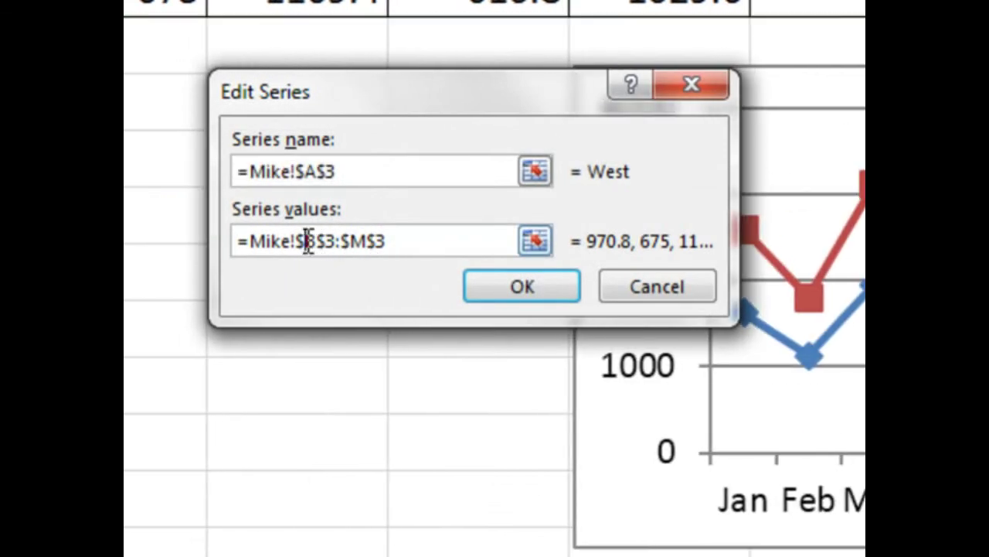
{"action": "left_click_drag", "start_coordinate": [301, 241], "coordinate": [420, 246]}
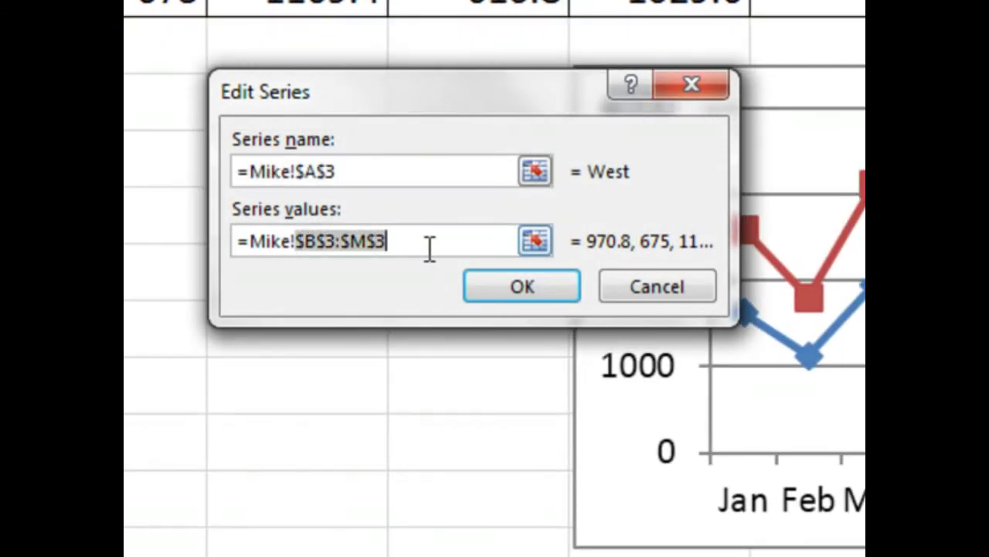
{"action": "key", "text": "F3"}
{"action": "left_click", "coordinate": [323, 104]}
{"action": "left_click", "coordinate": [462, 257]}
{"action": "left_click", "coordinate": [524, 280]}
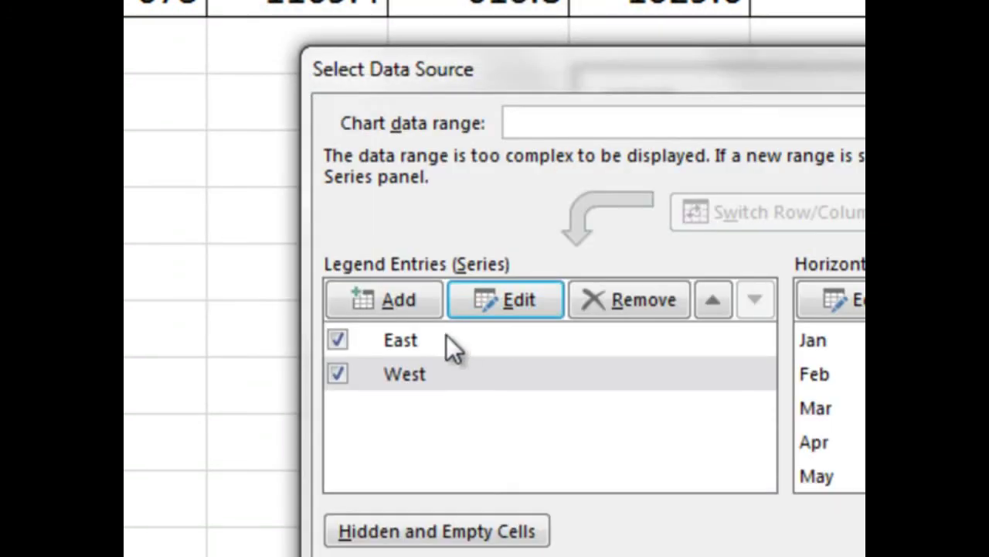
- Point the East series values at DEast and accept the data source changes
{"action": "left_click", "coordinate": [389, 344]}
{"action": "left_click", "coordinate": [511, 298]}
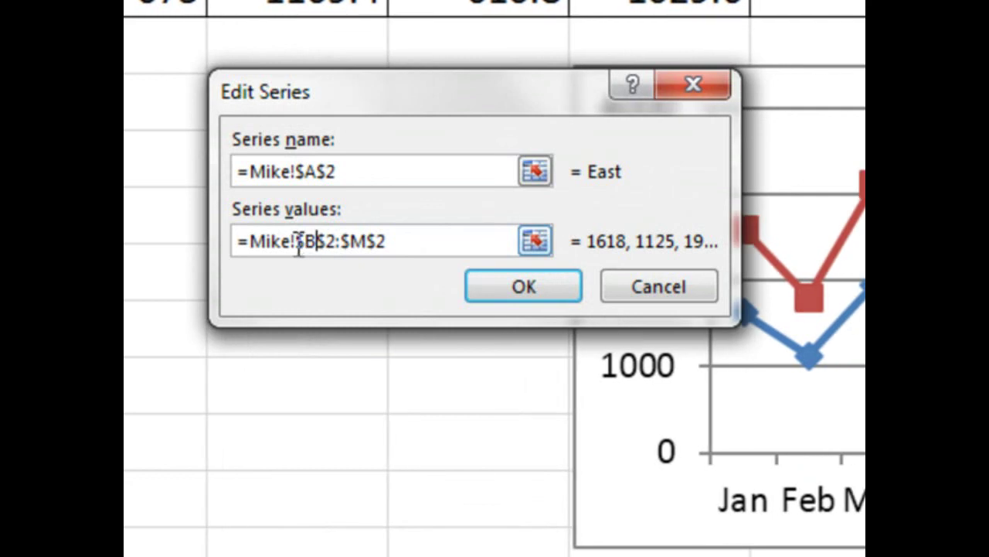
{"action": "left_click_drag", "start_coordinate": [296, 241], "coordinate": [388, 262]}
{"action": "key", "text": "F3"}
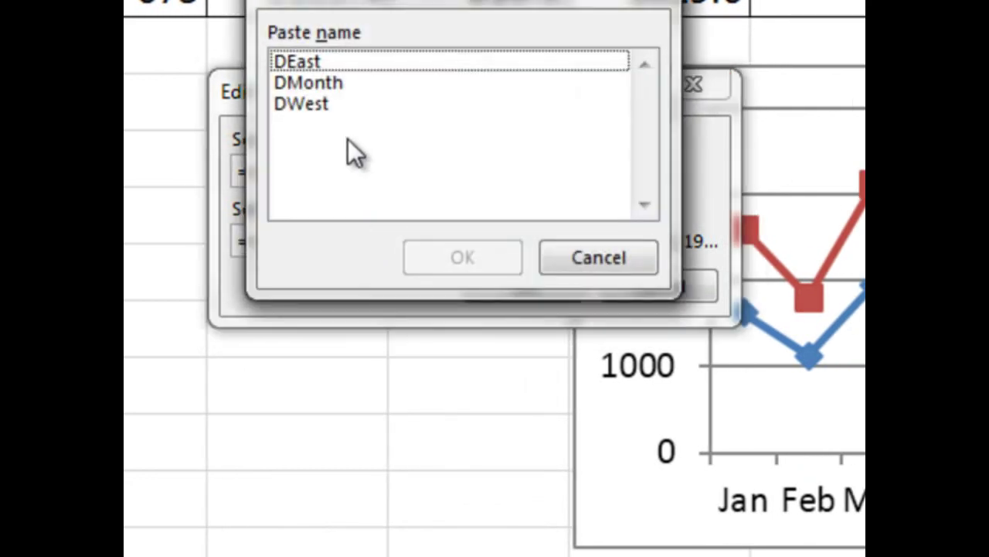
{"action": "double_click", "coordinate": [307, 60]}
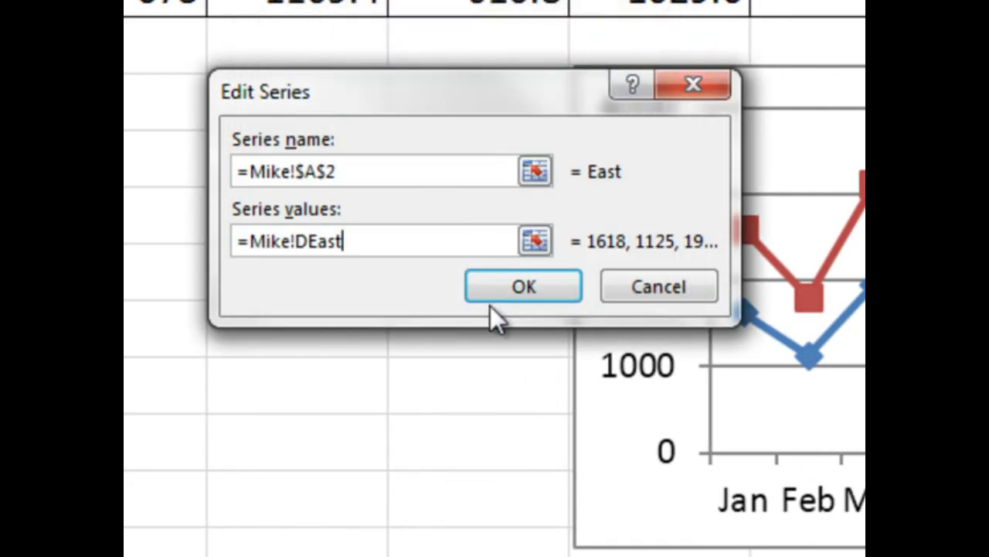
{"action": "left_click", "coordinate": [519, 290]}
{"action": "key", "text": "Return"}
- Enter June sales of 2500 in G2 and 3000 in G3
{"action": "left_click", "coordinate": [591, 134]}
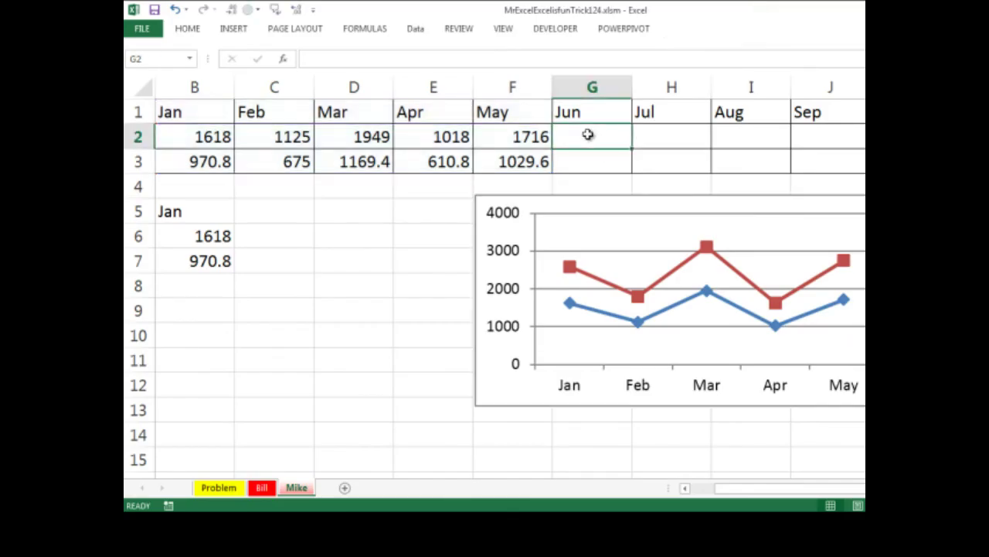
{"action": "type", "text": "2500"}
{"action": "key", "text": "Return"}
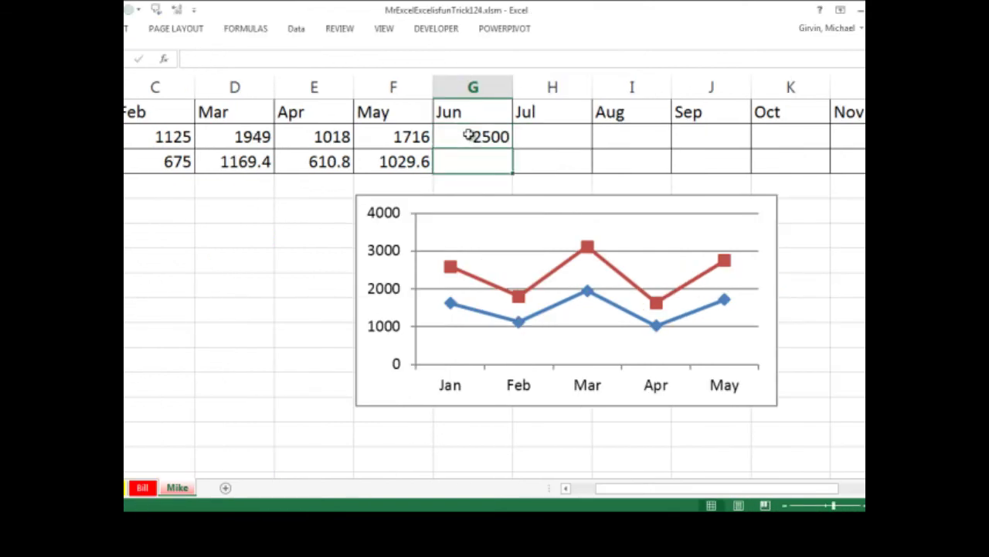
{"action": "type", "text": "3000"}
{"action": "key", "text": "ctrl+Return"}
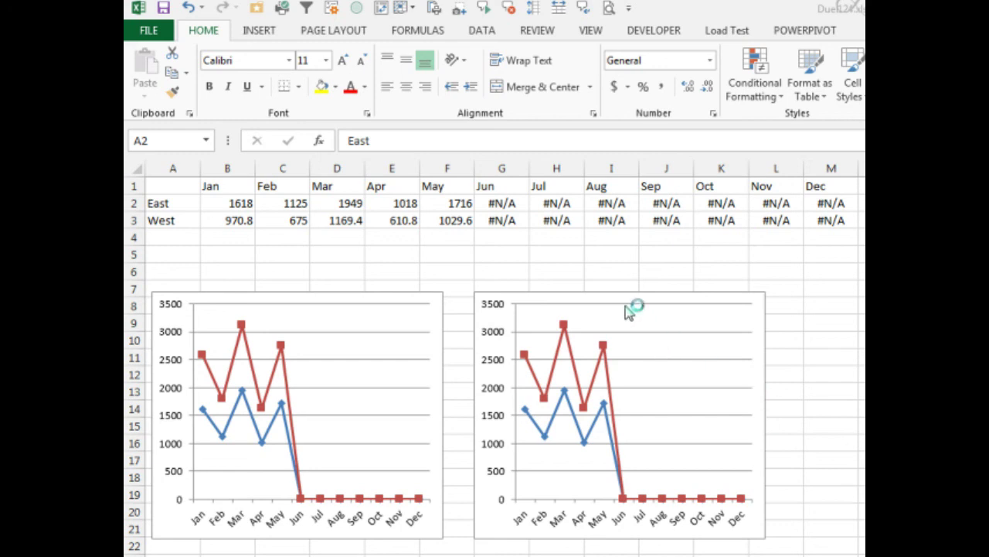
- Select the East/West data block A2:M3 in the Duel workbook
{"action": "key", "text": "ctrl+shift+End"}
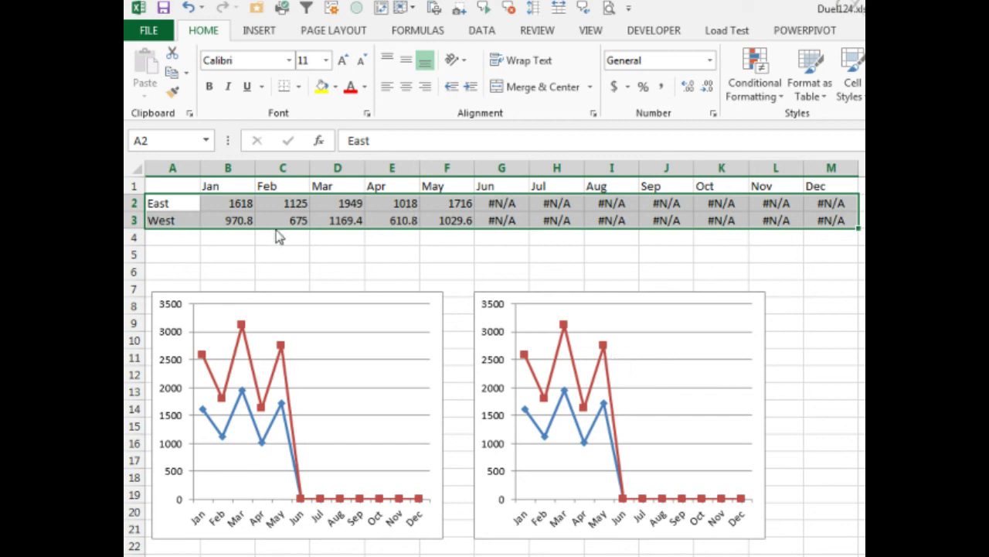
- Link-copy rows 2–3 to rows 5–6 and make B6:M6 sum East plus West
{"action": "left_click_drag", "start_coordinate": [279, 241], "coordinate": [277, 274]}
{"action": "left_click", "coordinate": [323, 366]}
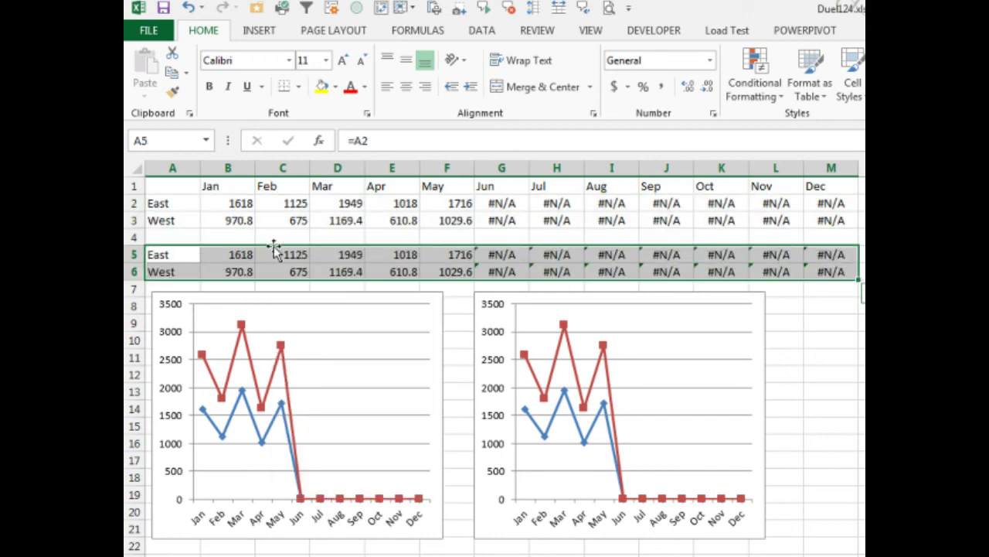
{"action": "left_click", "coordinate": [240, 269]}
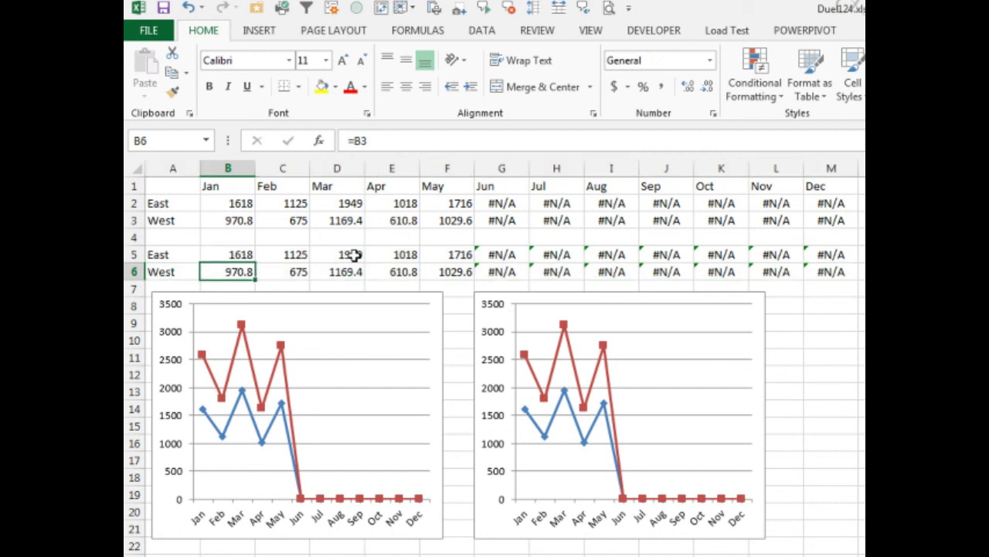
{"action": "key", "text": "F2"}
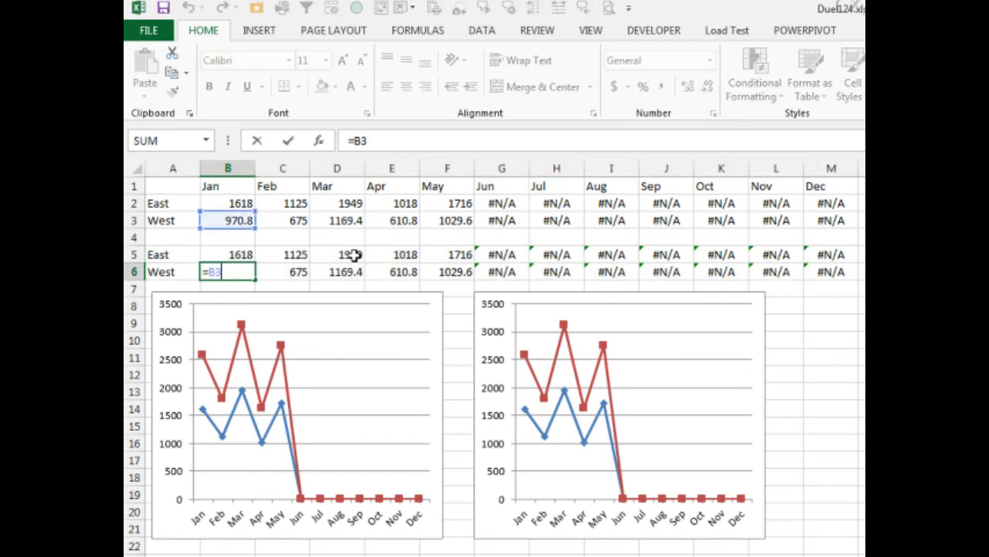
{"action": "type", "text": "+"}
{"action": "left_click", "coordinate": [244, 203]}
{"action": "key", "text": "ctrl+Return"}
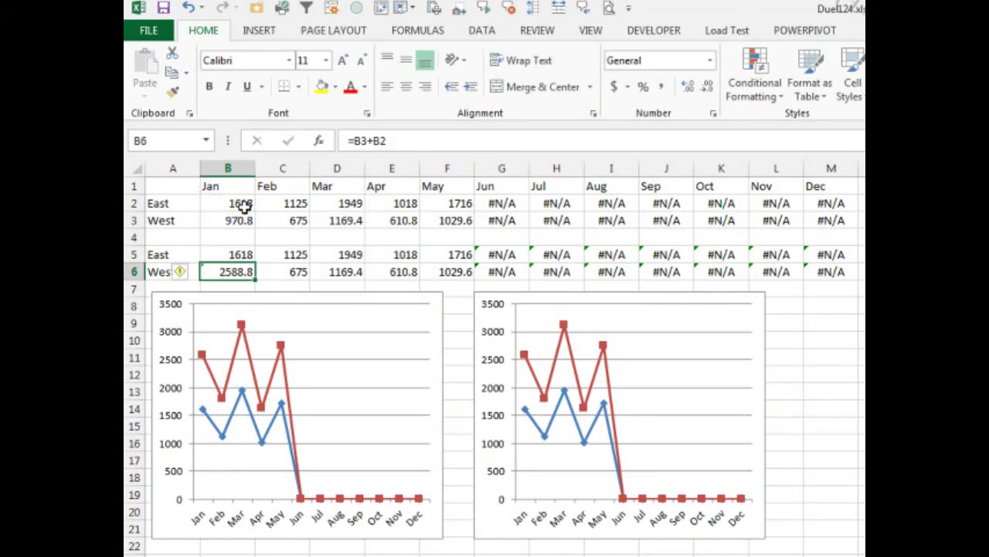
{"action": "left_click_drag", "start_coordinate": [248, 272], "coordinate": [841, 274]}
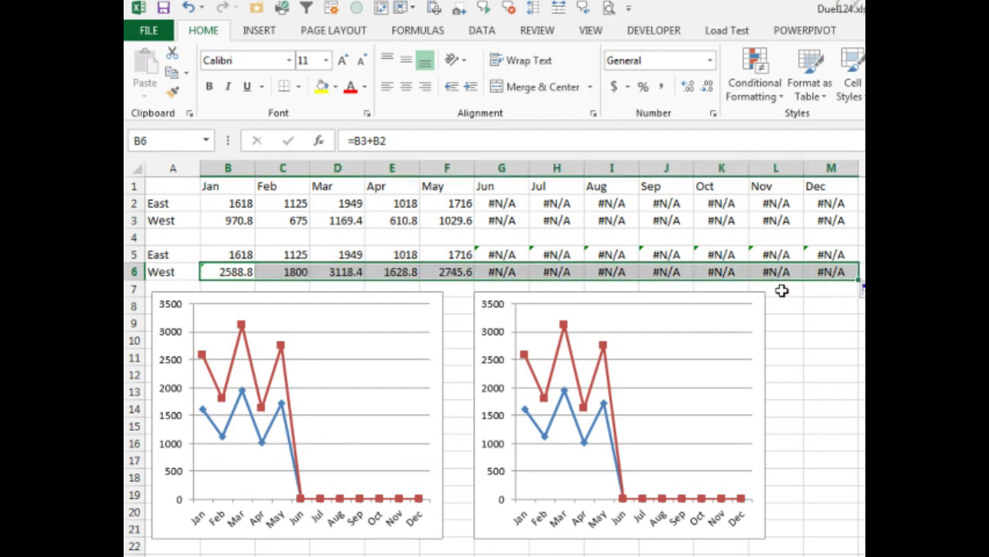
- Repoint the right chart to helper rows 5–6 and pick Line with Markers
{"action": "left_click", "coordinate": [735, 301]}
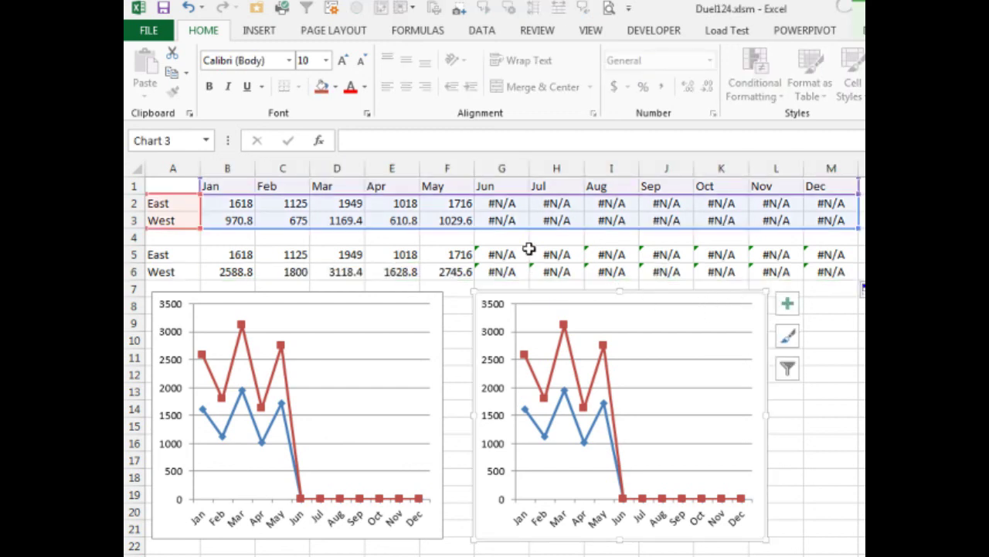
{"action": "left_click_drag", "start_coordinate": [531, 230], "coordinate": [533, 274]}
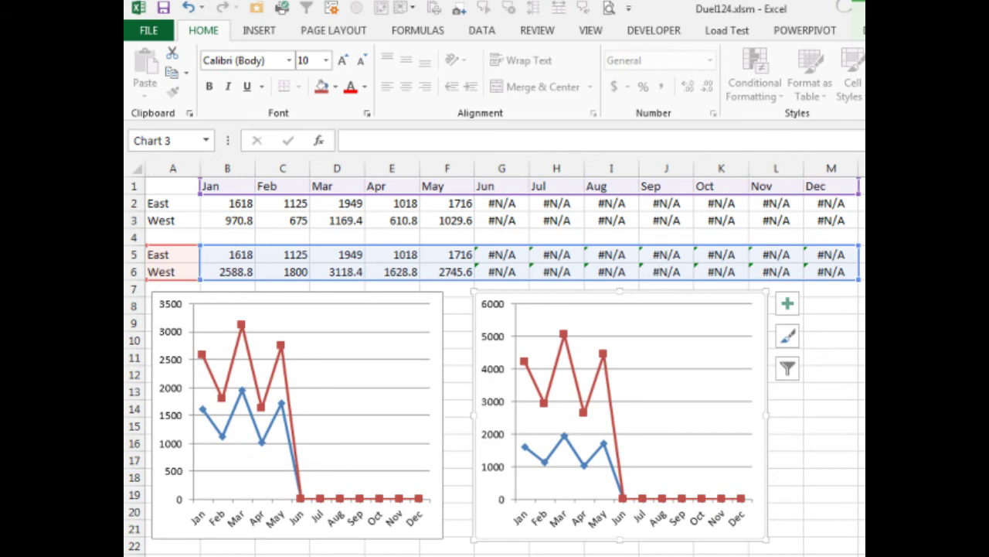
{"action": "left_click", "coordinate": [864, 30]}
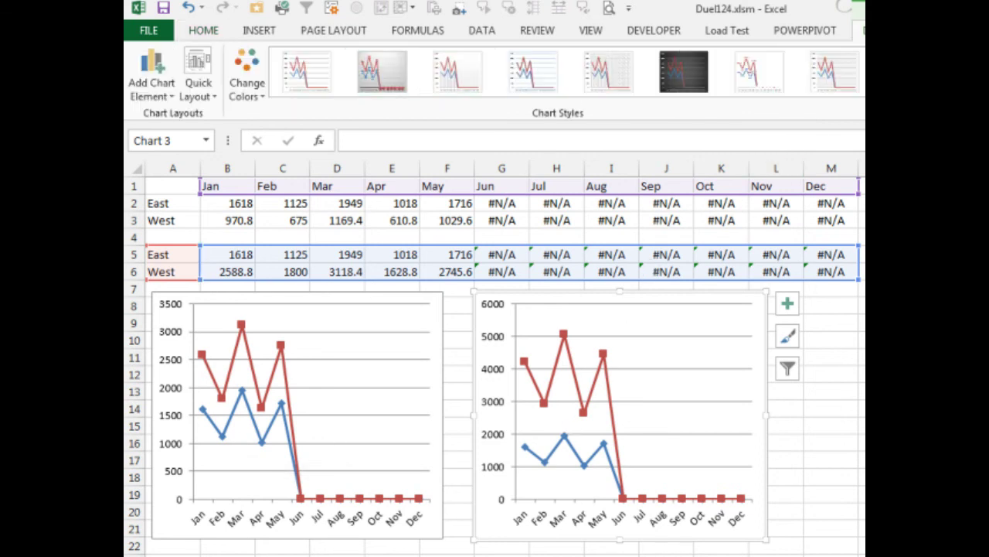
{"action": "key", "text": "alt+j"}
{"action": "key", "text": "c"}
{"action": "key", "text": "c"}
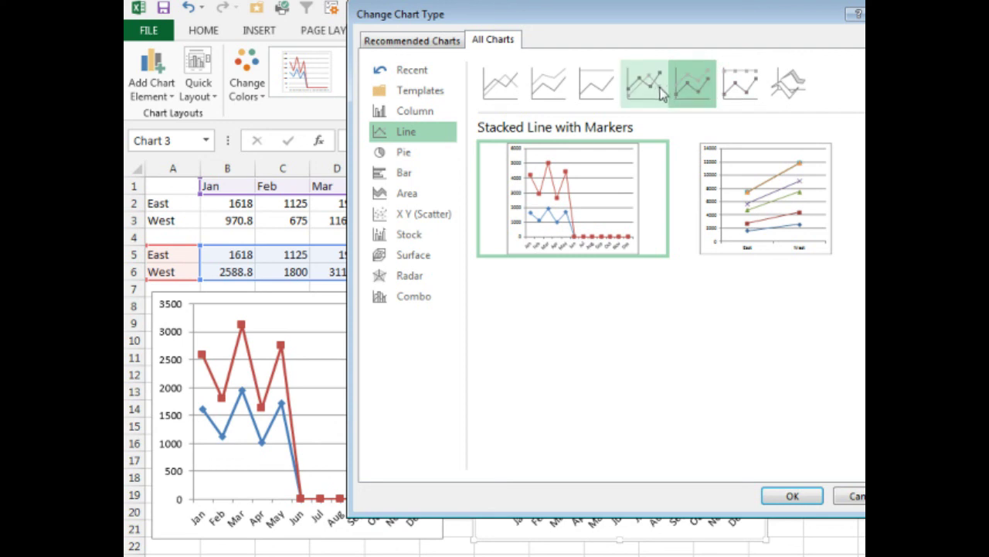
{"action": "left_click", "coordinate": [654, 90]}
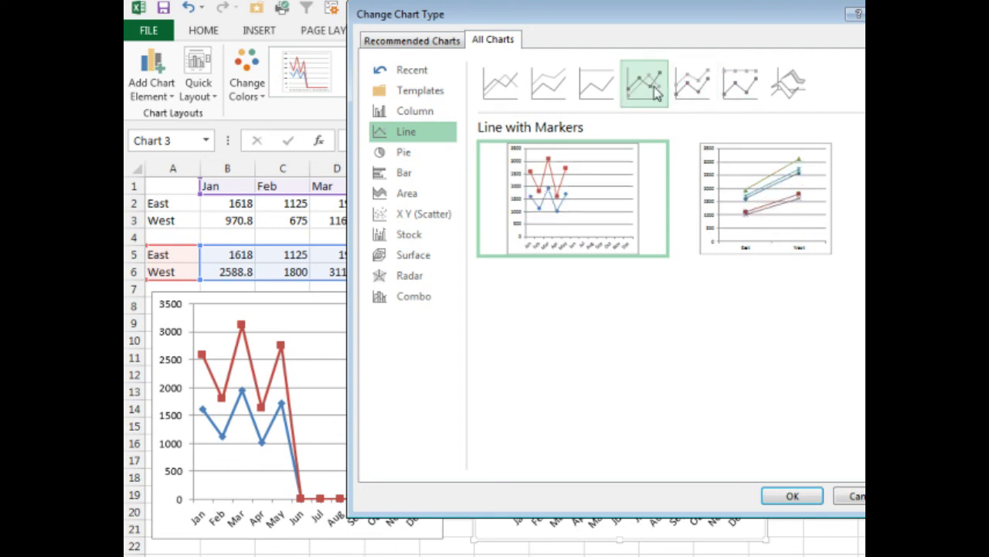
- Apply the Line with Markers chart type to the right-hand chart
{"action": "left_click", "coordinate": [792, 496]}
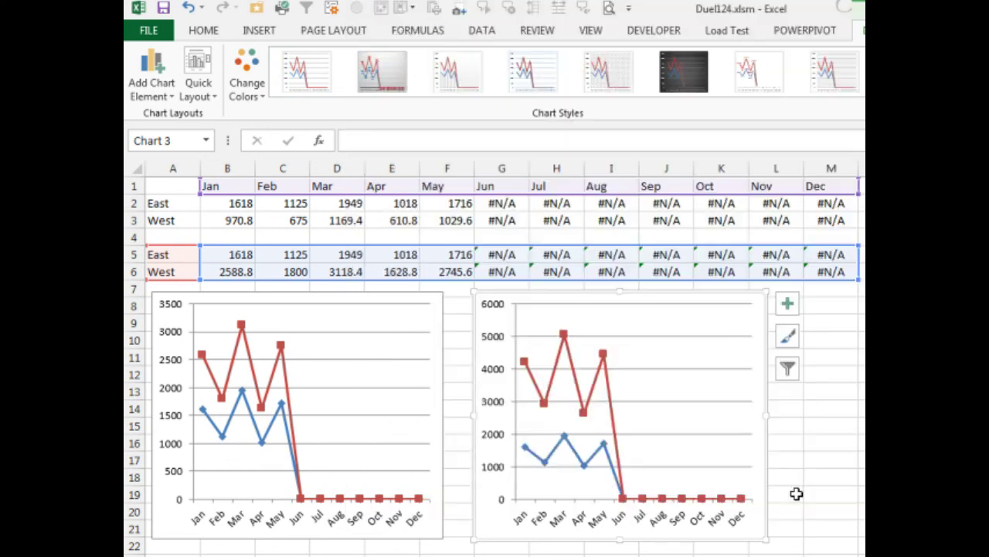